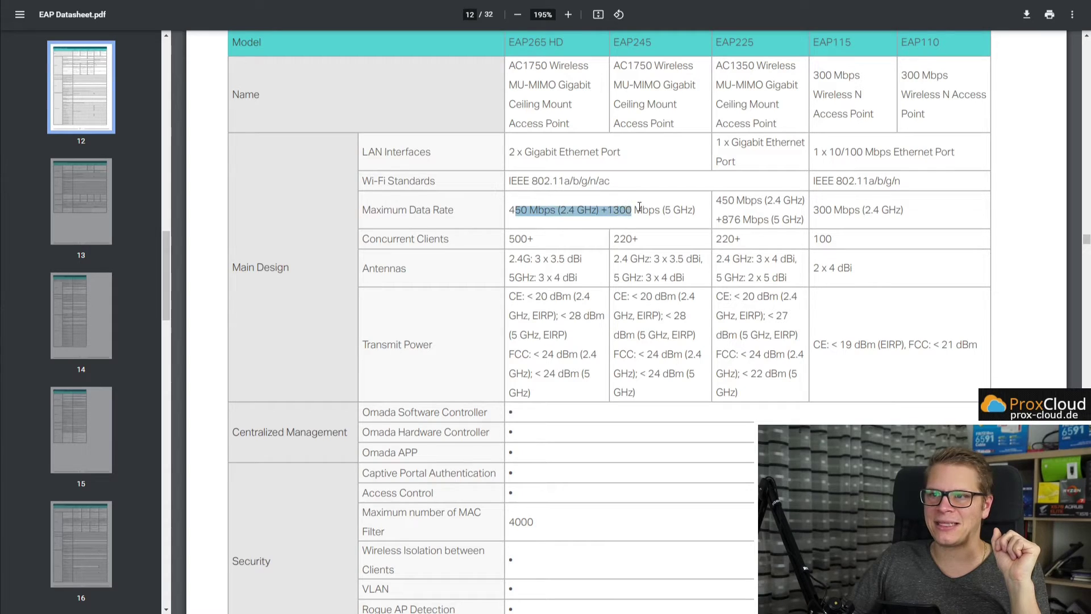
{"action": "double_click", "coordinate": [519, 238]}
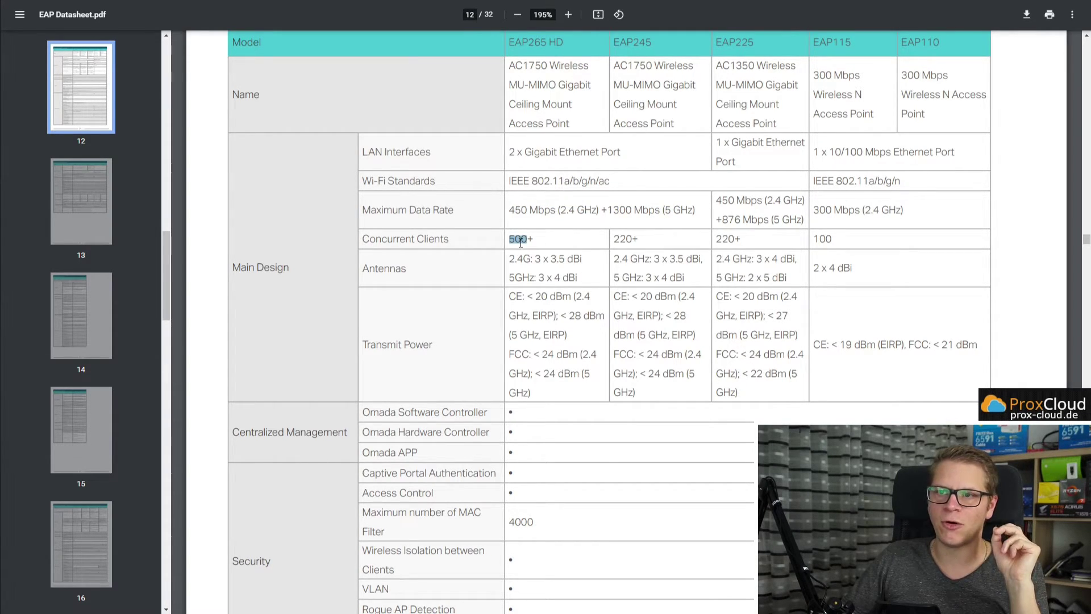
{"action": "double_click", "coordinate": [630, 236]}
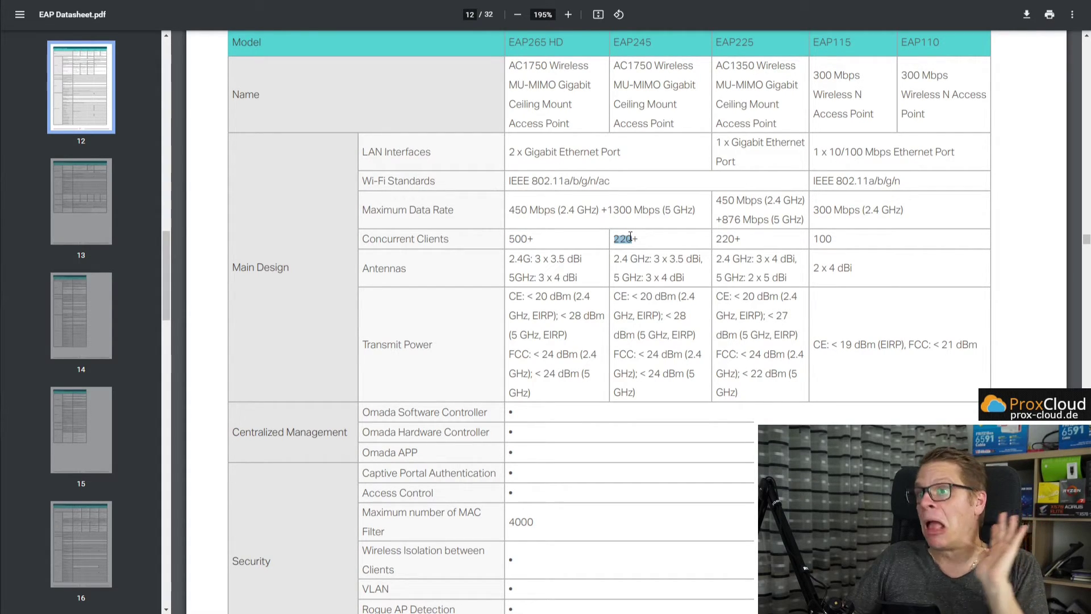
{"action": "scroll", "coordinate": [640, 254], "scroll_direction": "down", "scroll_amount": 20}
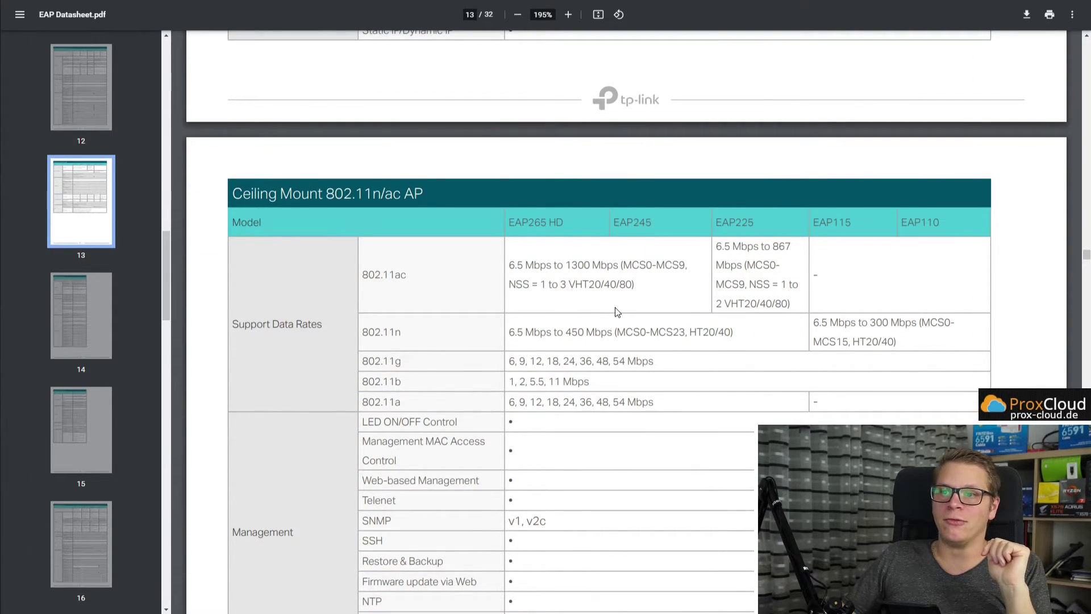
{"action": "scroll", "coordinate": [617, 311], "scroll_direction": "up", "scroll_amount": 20}
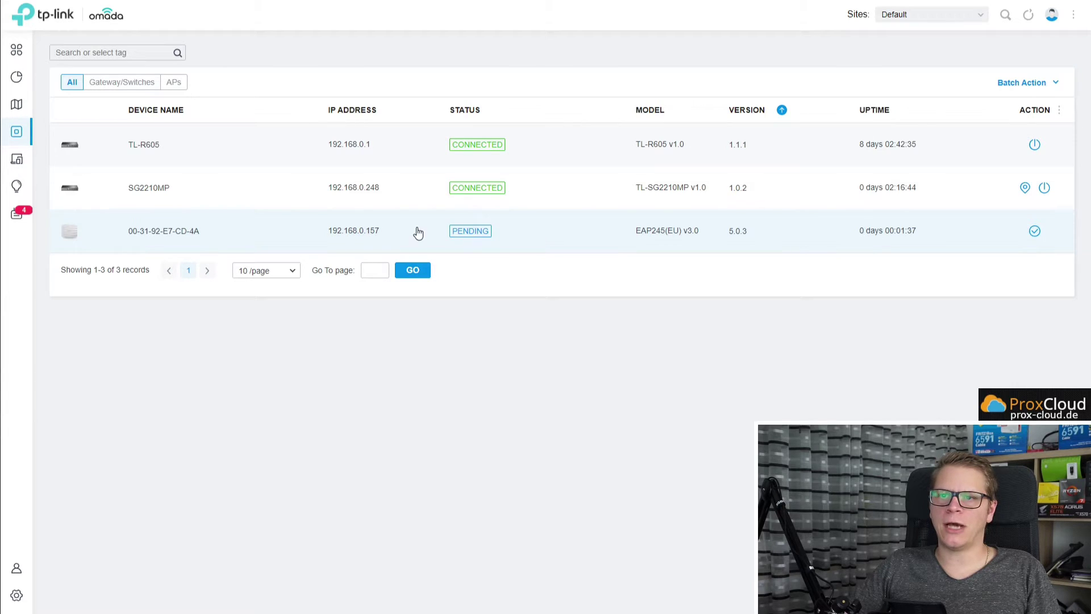
Copy the pending EAP245's IP address 192.168.0.157, then close its details panel.
{"action": "left_click_drag", "start_coordinate": [381, 233], "coordinate": [329, 236]}
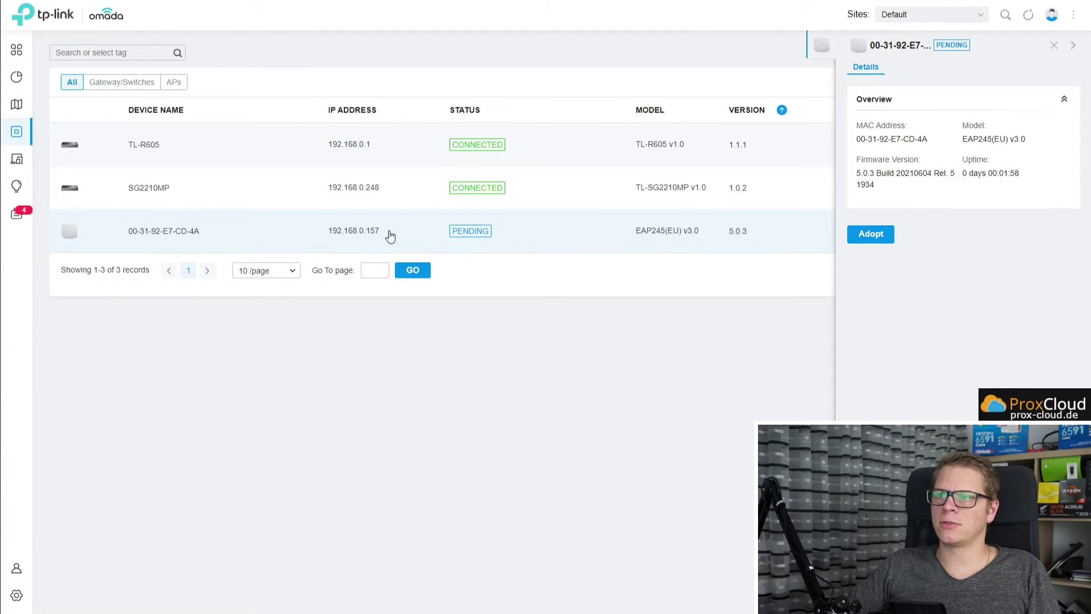
{"action": "left_click", "coordinate": [1054, 46]}
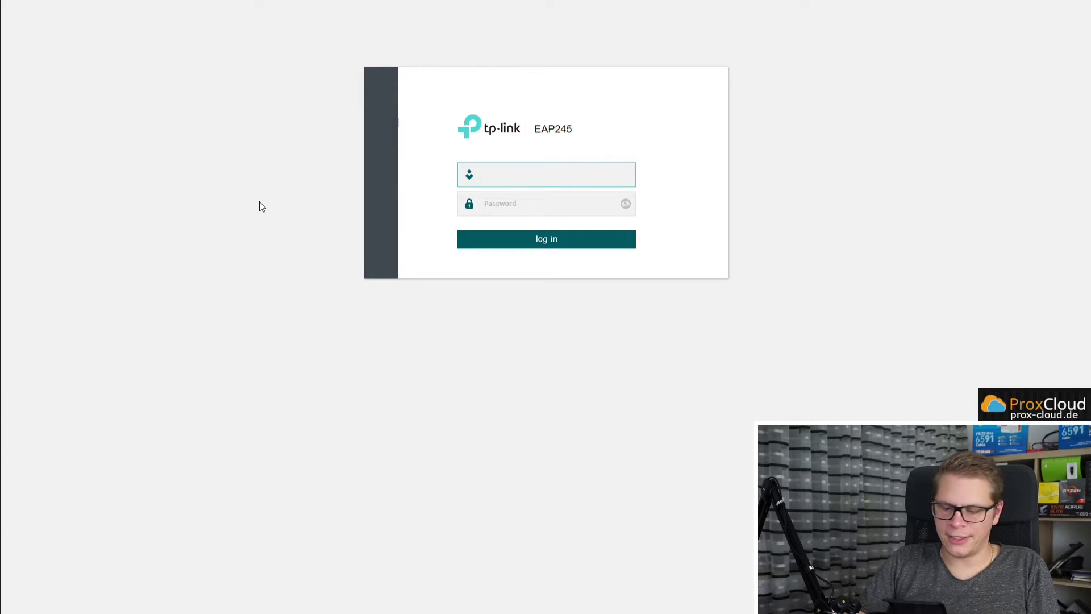
{"action": "type", "text": "admin"}
{"action": "key", "text": "Return"}
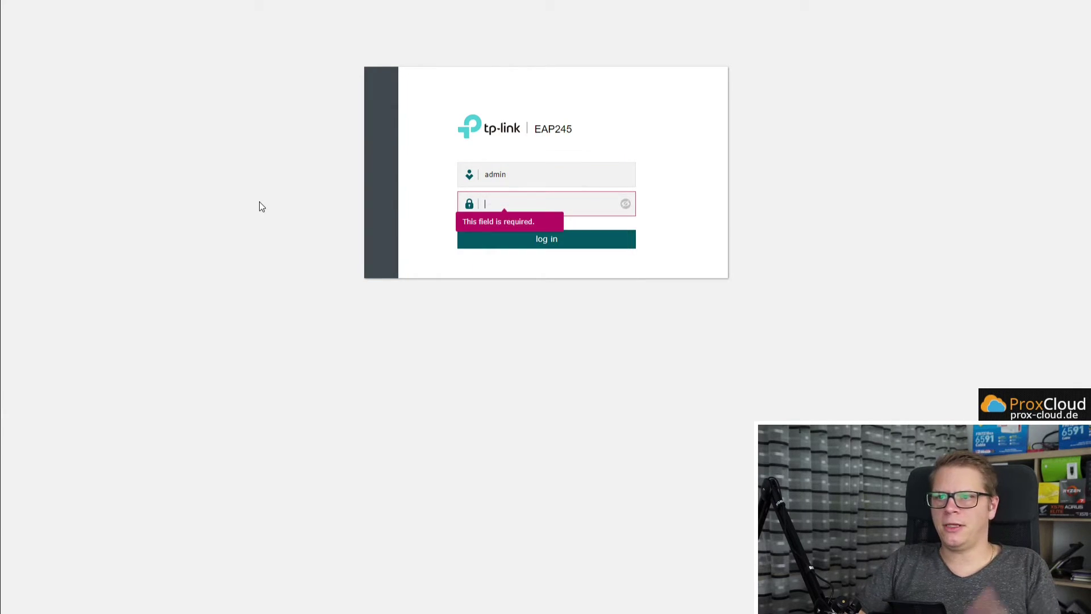
{"action": "type", "text": "a"}
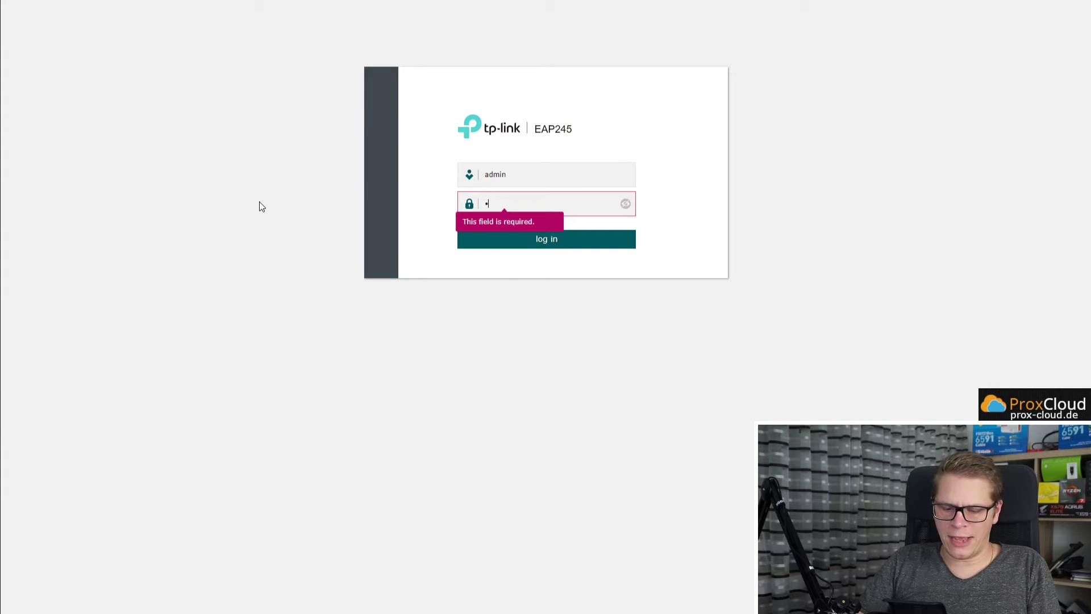
{"action": "type", "text": "dmin"}
{"action": "key", "text": "Return"}
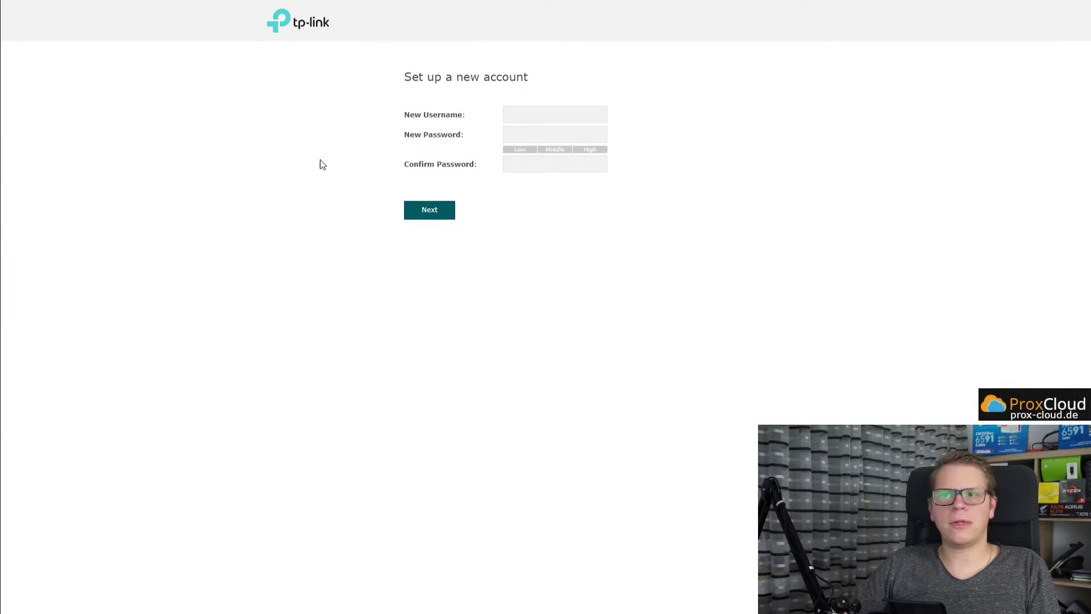
Create a new admin account with a new username and confirmed password, and continue.
{"action": "left_click", "coordinate": [529, 115]}
{"action": "type", "text": "admin"}
{"action": "key", "text": "Return"}
{"action": "type", "text": "********"}
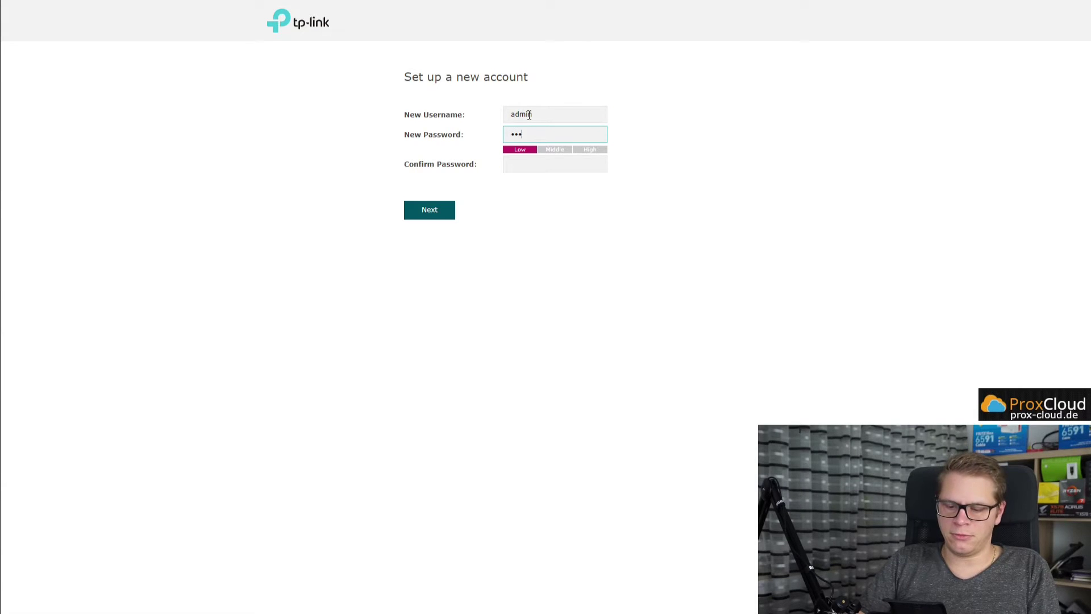
{"action": "key", "text": "Return"}
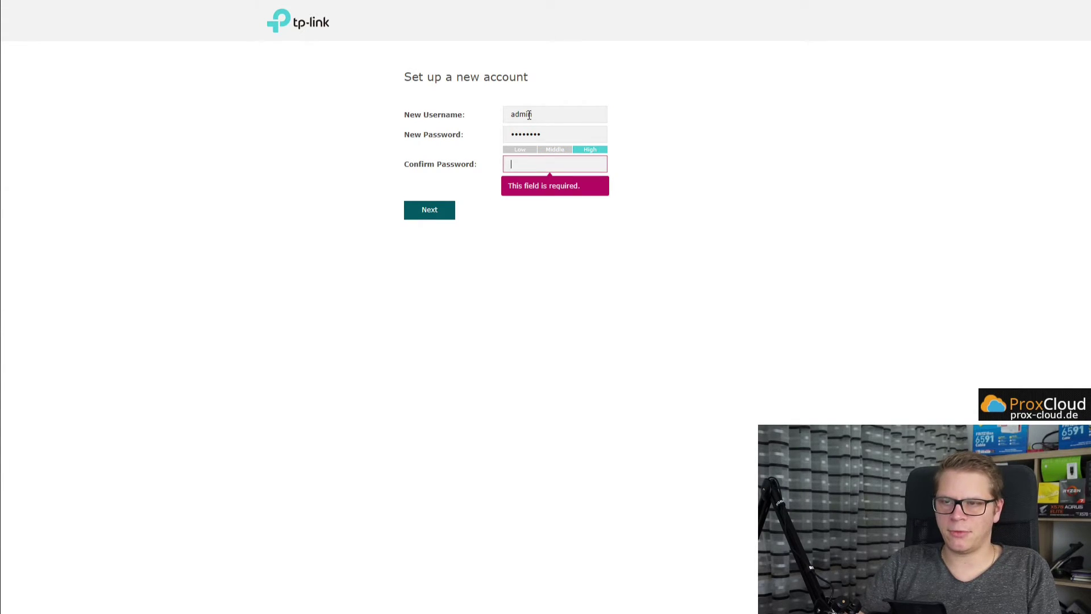
{"action": "type", "text": "********"}
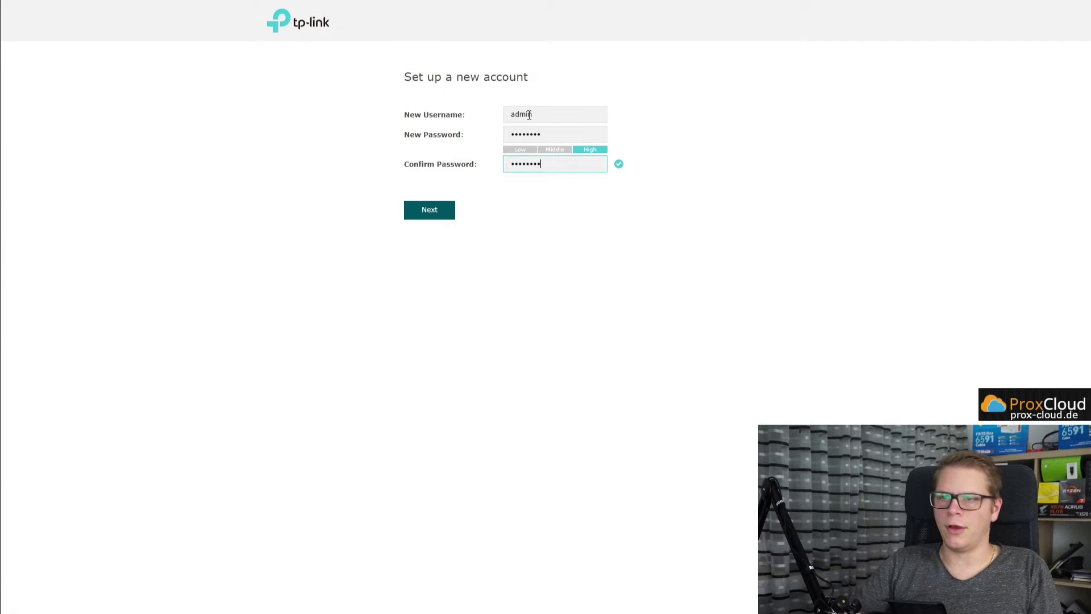
{"action": "left_click", "coordinate": [426, 213]}
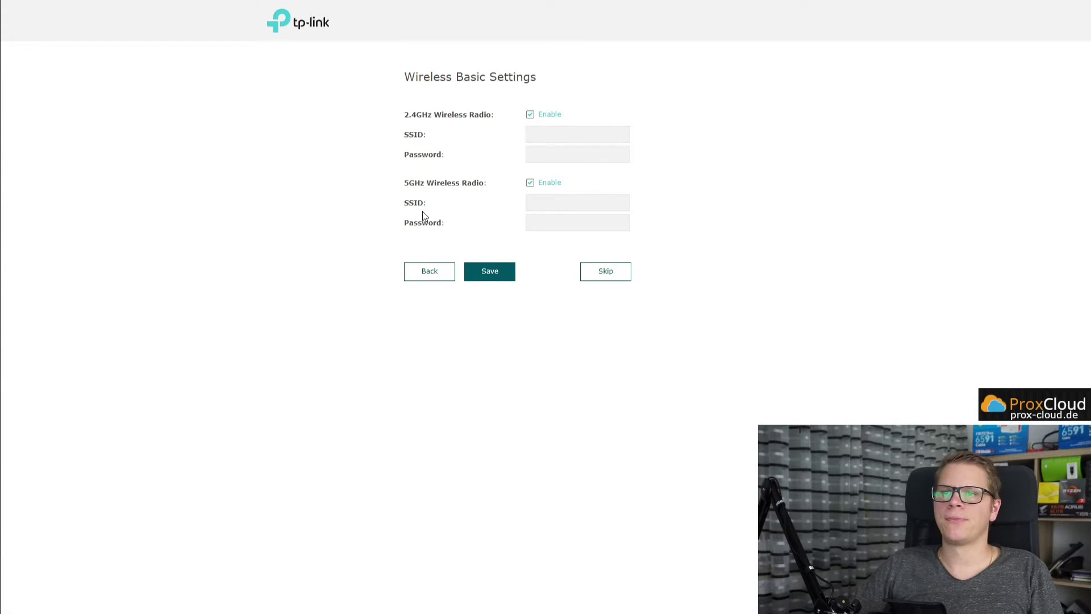
Disable 5GHz and save a 2.4GHz SSID 'youtube' with its wireless password.
{"action": "left_click", "coordinate": [547, 182]}
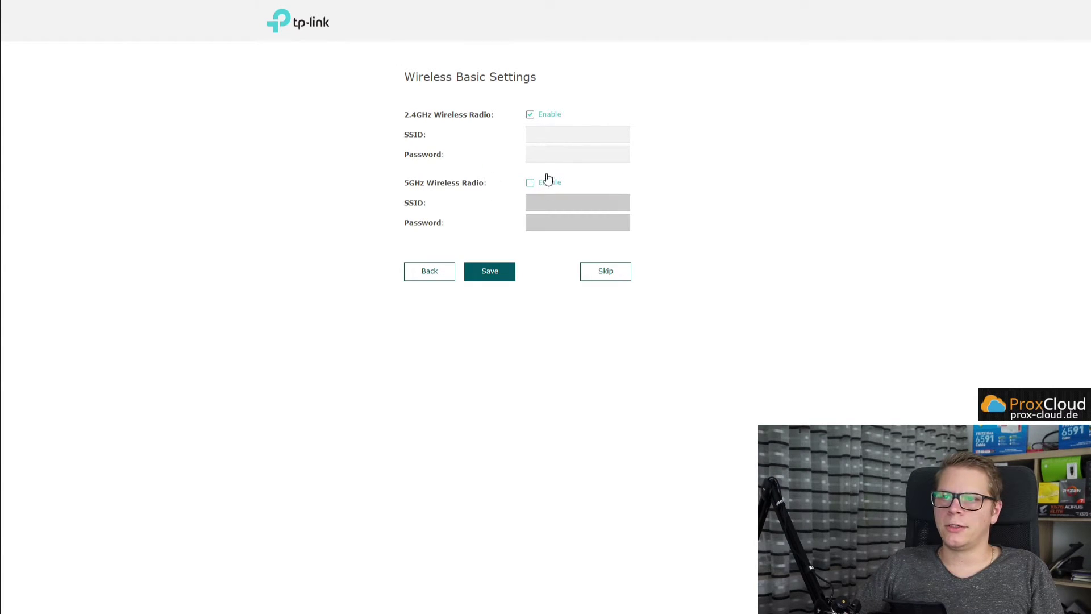
{"action": "left_click", "coordinate": [545, 134]}
{"action": "type", "text": "you"}
{"action": "key", "text": "Tab"}
{"action": "type", "text": "1234567890"}
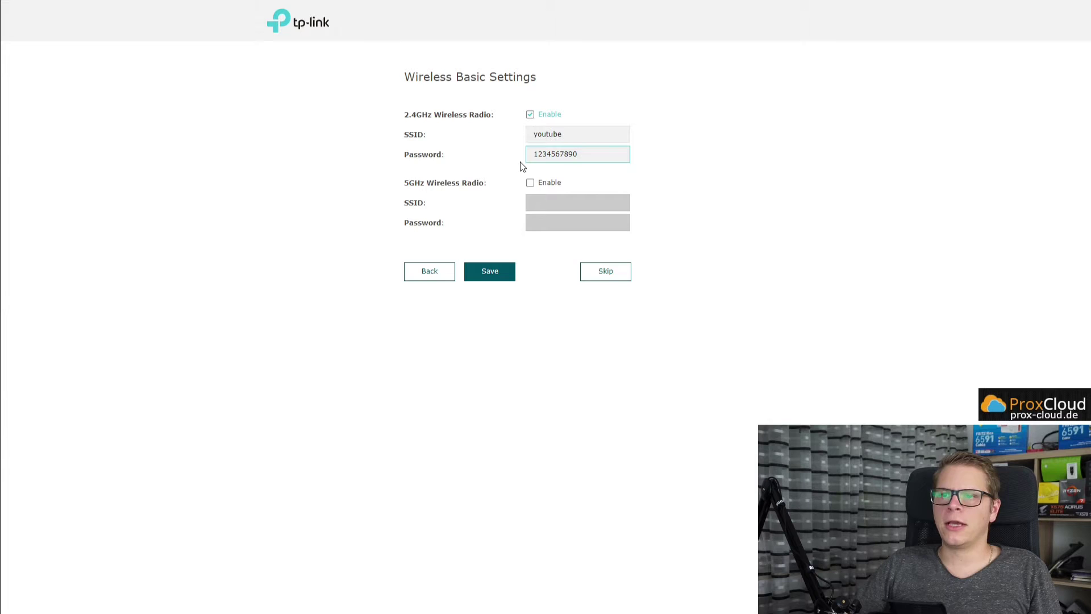
{"action": "left_click", "coordinate": [494, 275]}
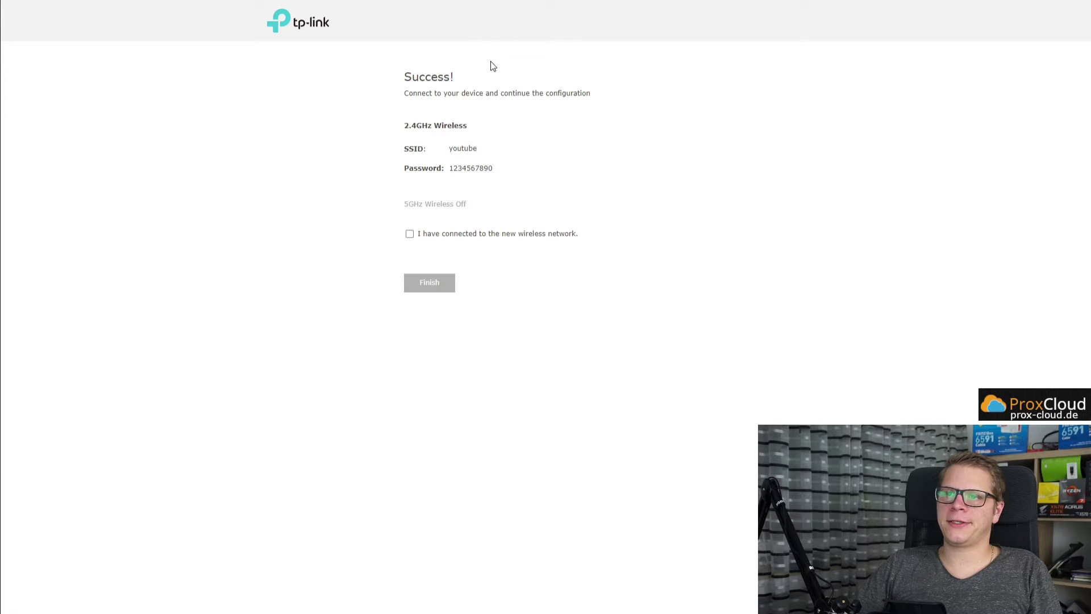
Confirm joining the network, finish the wizard, and check wireless status and the empty client list.
{"action": "left_click", "coordinate": [446, 237]}
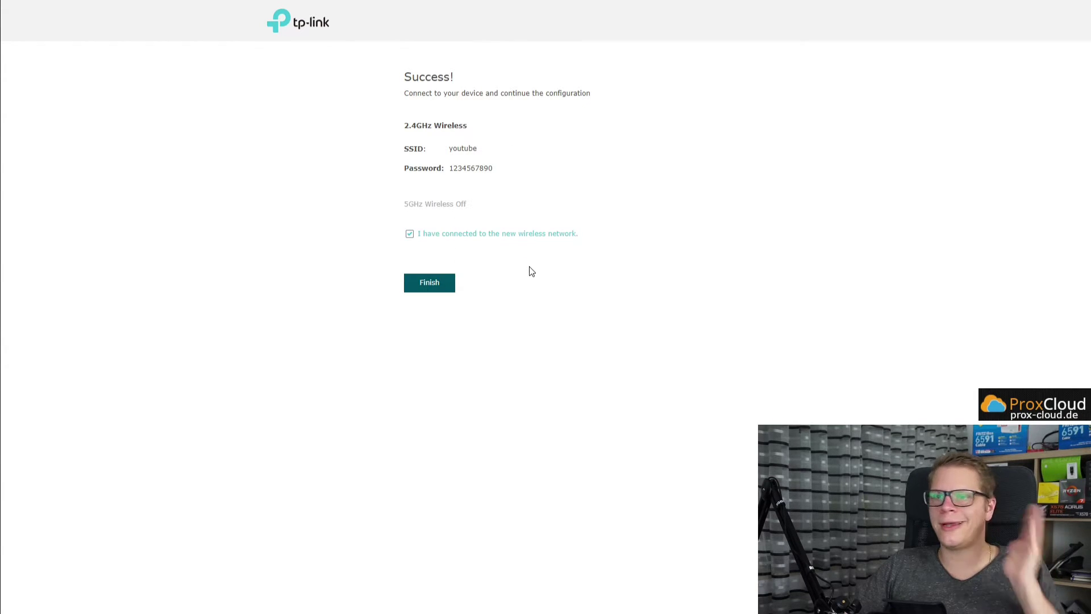
{"action": "left_click", "coordinate": [448, 293]}
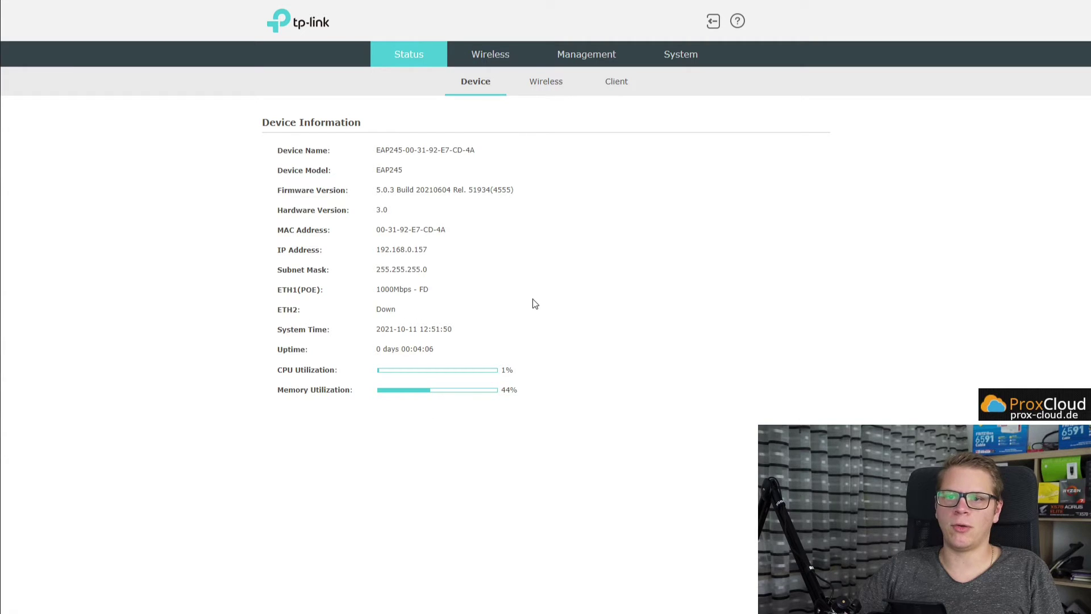
{"action": "left_click", "coordinate": [534, 90]}
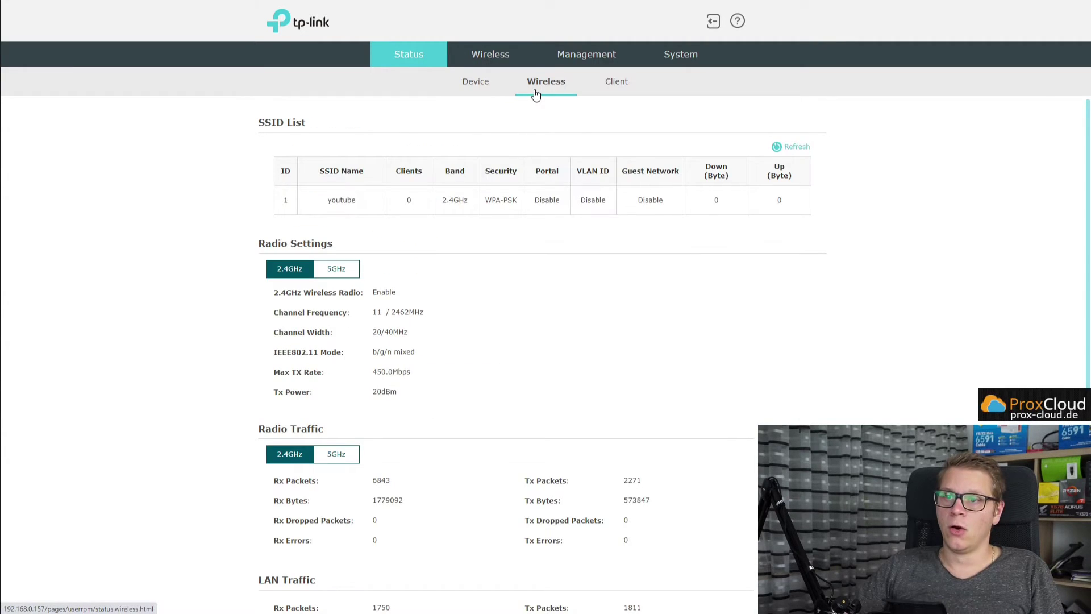
{"action": "scroll", "coordinate": [506, 304], "scroll_direction": "down", "scroll_amount": 2}
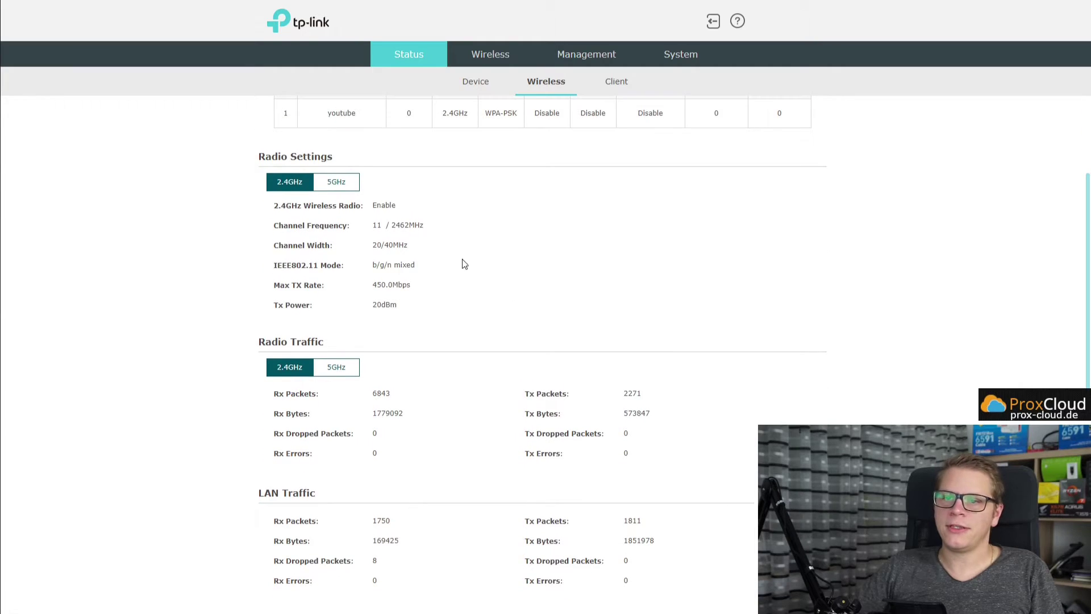
{"action": "scroll", "coordinate": [397, 379], "scroll_direction": "up", "scroll_amount": 2}
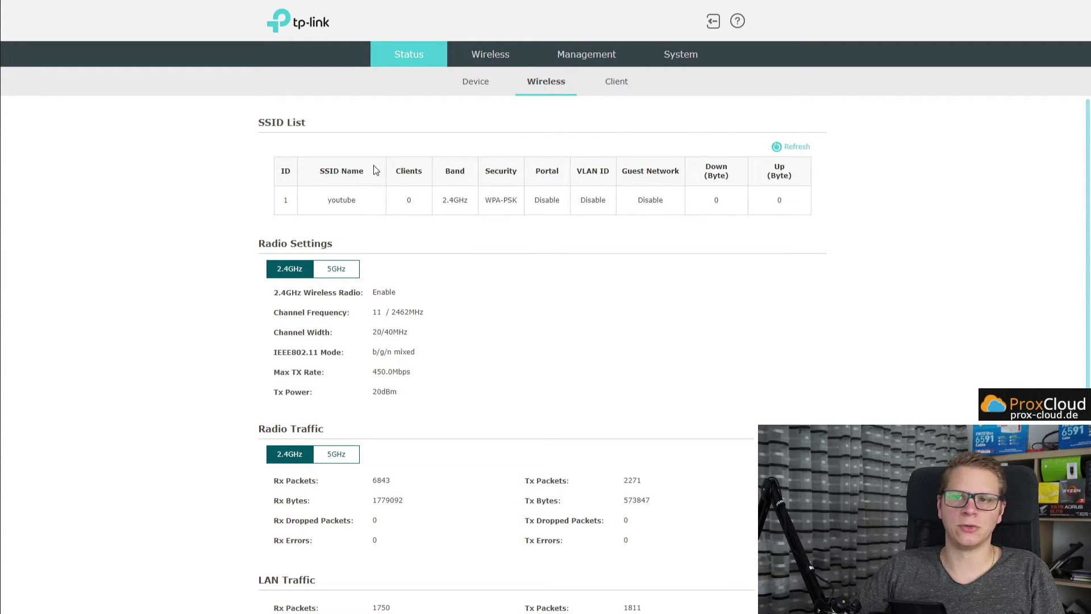
{"action": "scroll", "coordinate": [524, 284], "scroll_direction": "down", "scroll_amount": 2}
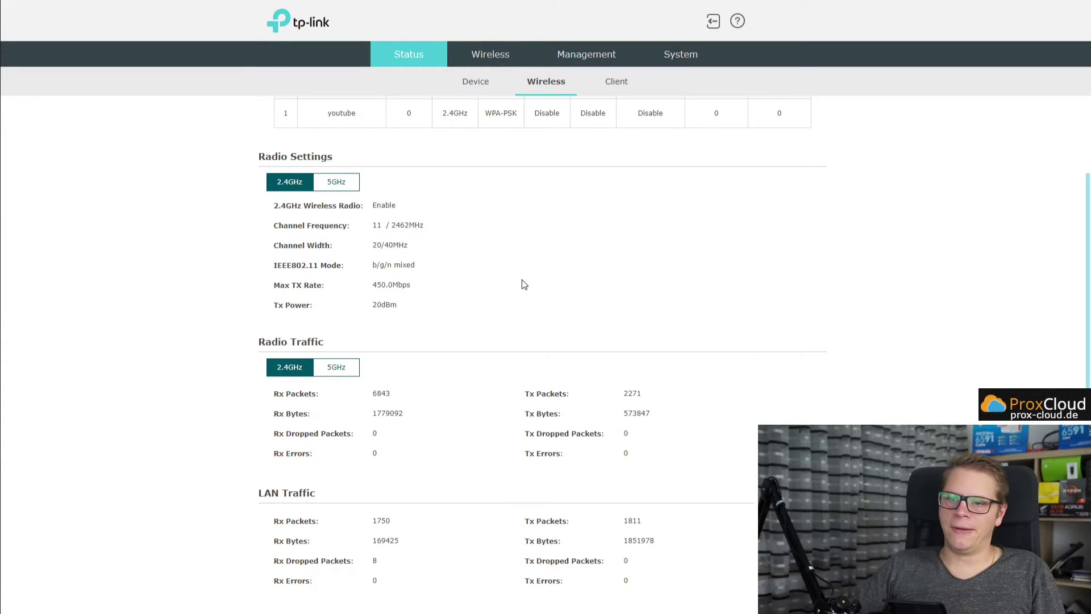
{"action": "scroll", "coordinate": [524, 284], "scroll_direction": "up", "scroll_amount": 2}
{"action": "left_click", "coordinate": [618, 81]}
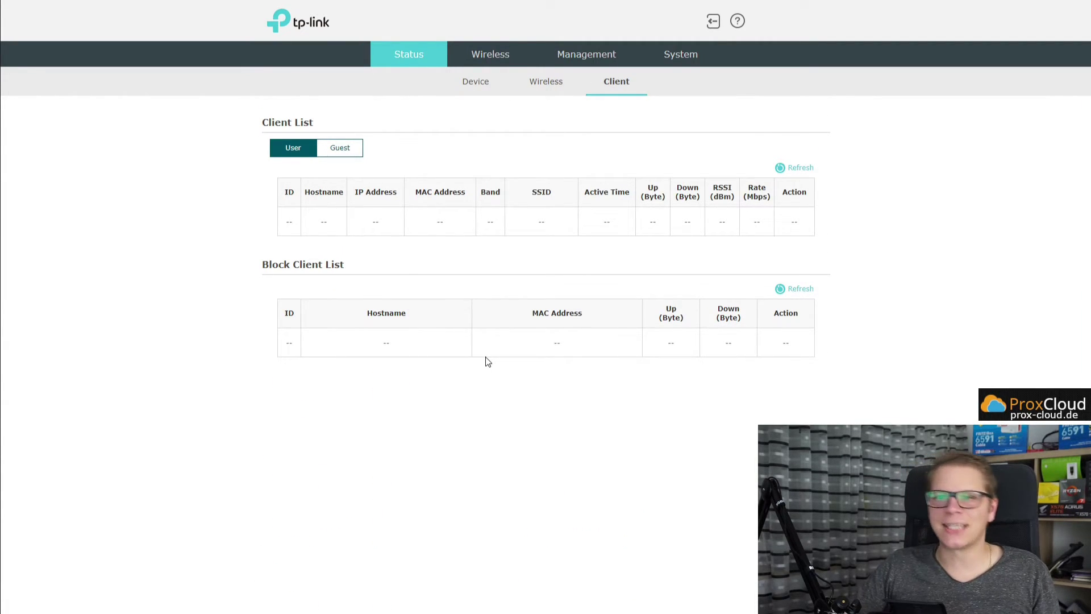
Open the 2.4GHz wireless settings showing the youtube SSID and its More Settings.
{"action": "left_click", "coordinate": [489, 57]}
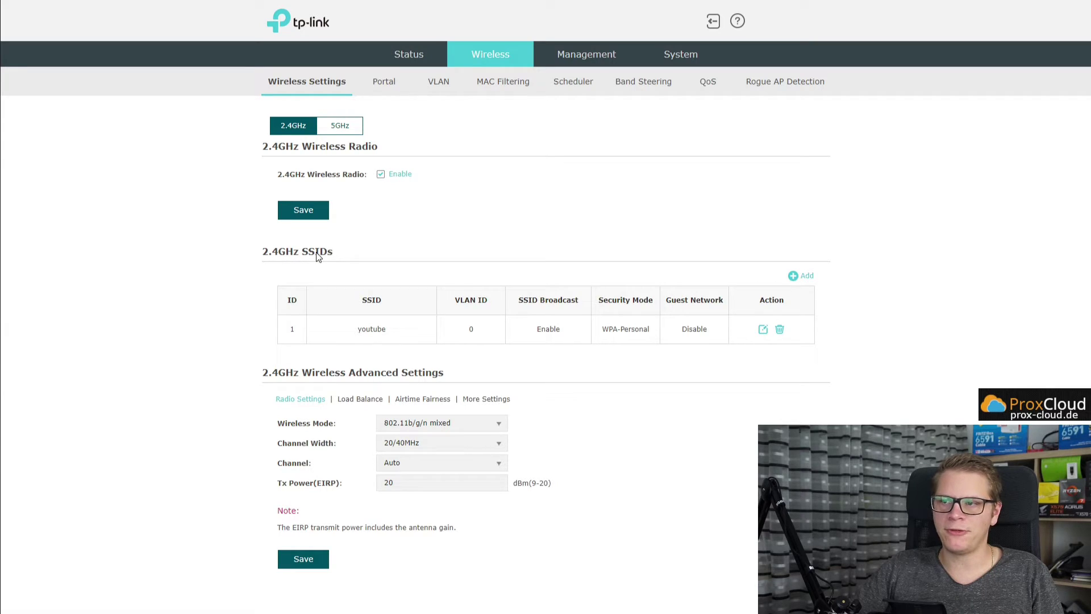
{"action": "left_click", "coordinate": [802, 276]}
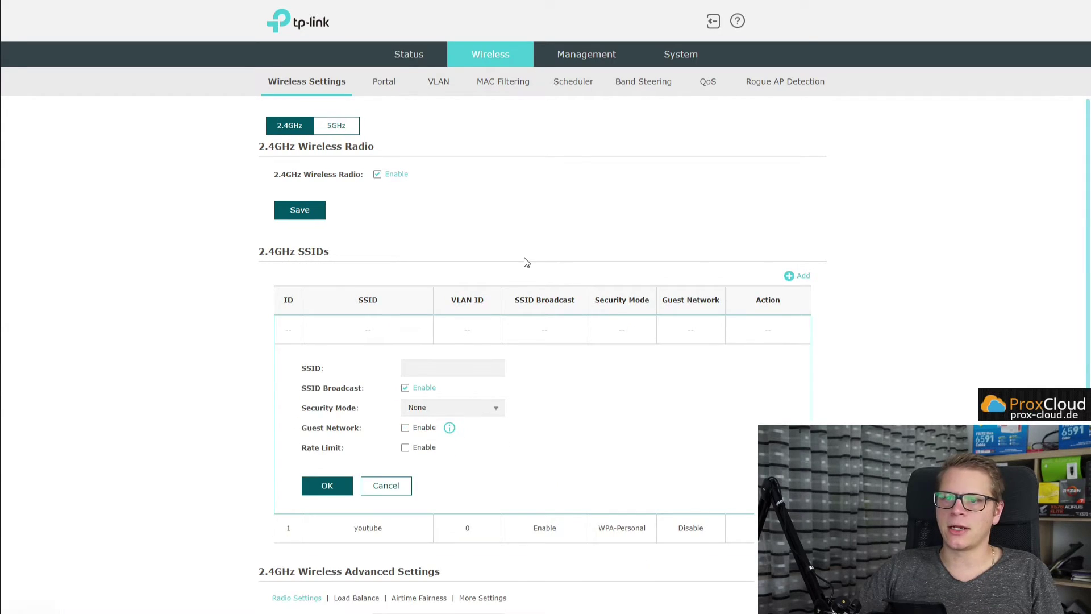
{"action": "scroll", "coordinate": [483, 273], "scroll_direction": "down", "scroll_amount": 3}
{"action": "scroll", "coordinate": [653, 324], "scroll_direction": "up", "scroll_amount": 3}
{"action": "scroll", "coordinate": [844, 357], "scroll_direction": "down", "scroll_amount": 3}
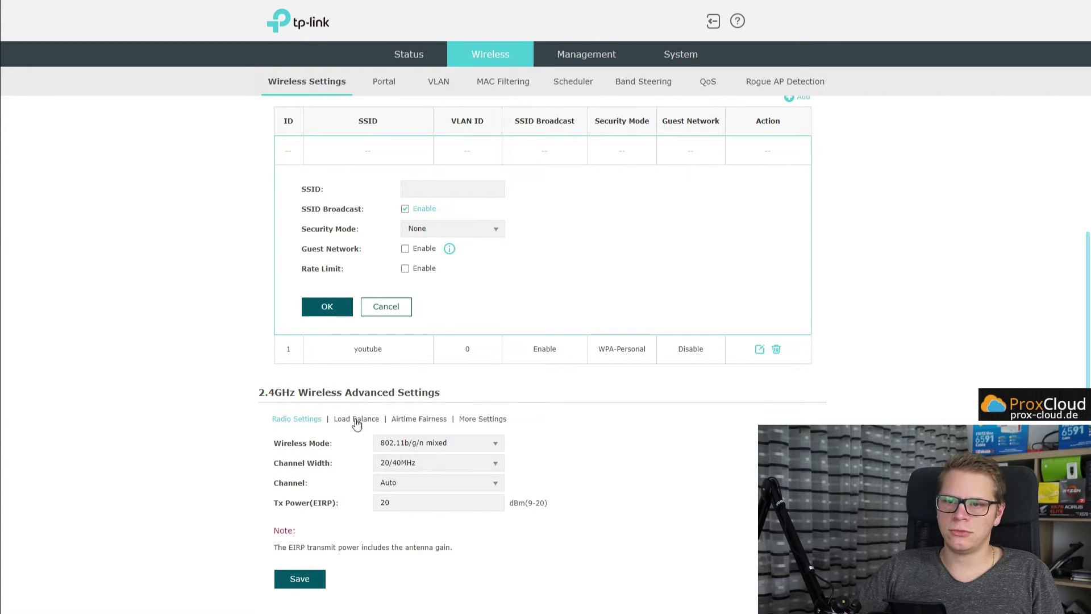
Review load balance, airtime fairness and beacon interval options, then move to the Portal page.
{"action": "left_click", "coordinate": [352, 421]}
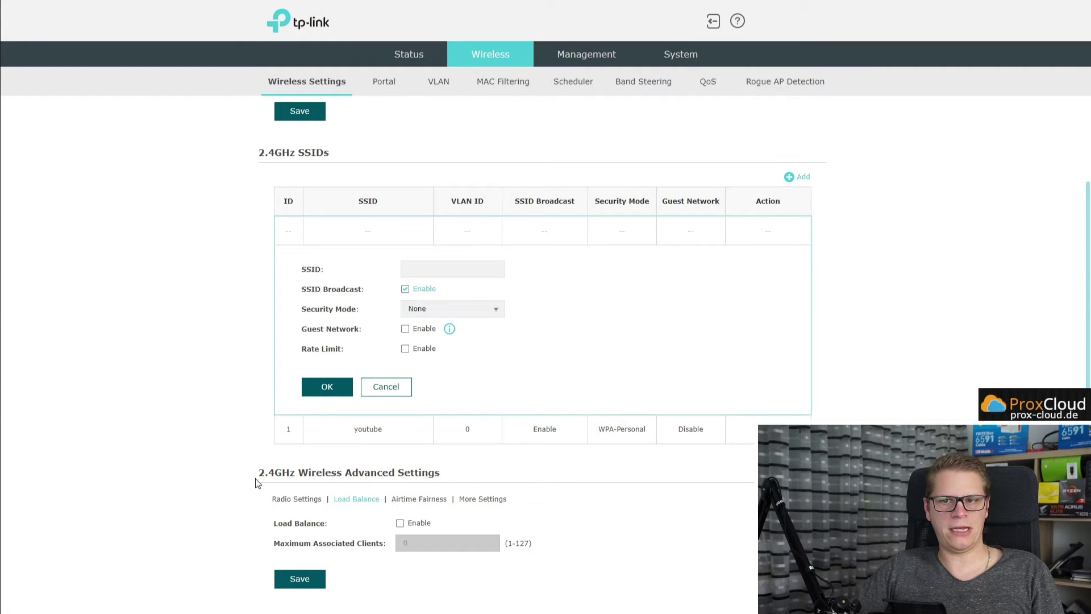
{"action": "left_click", "coordinate": [431, 502]}
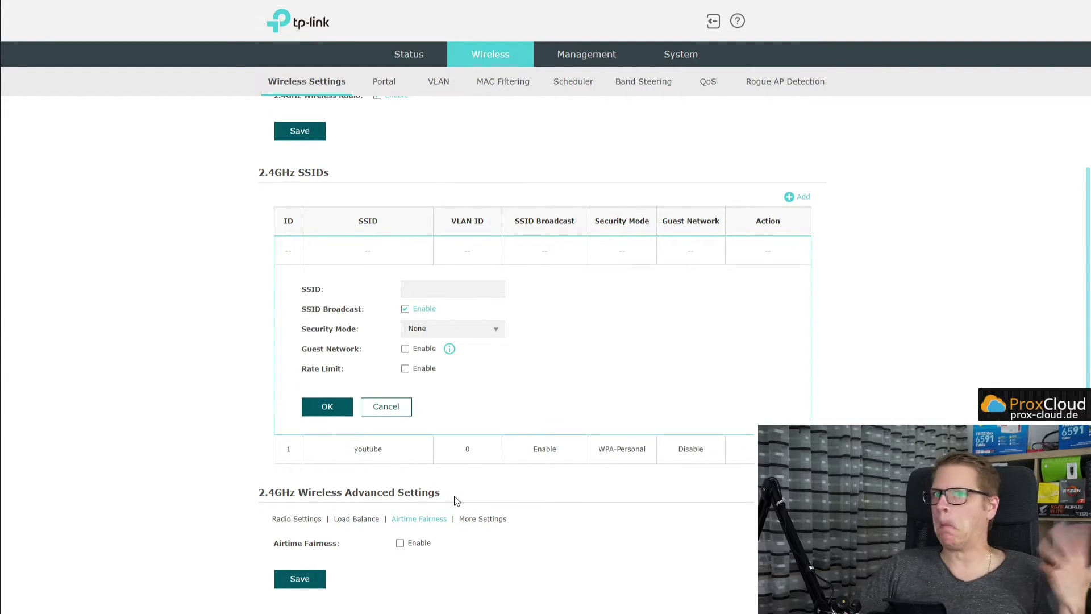
{"action": "left_click", "coordinate": [485, 522]}
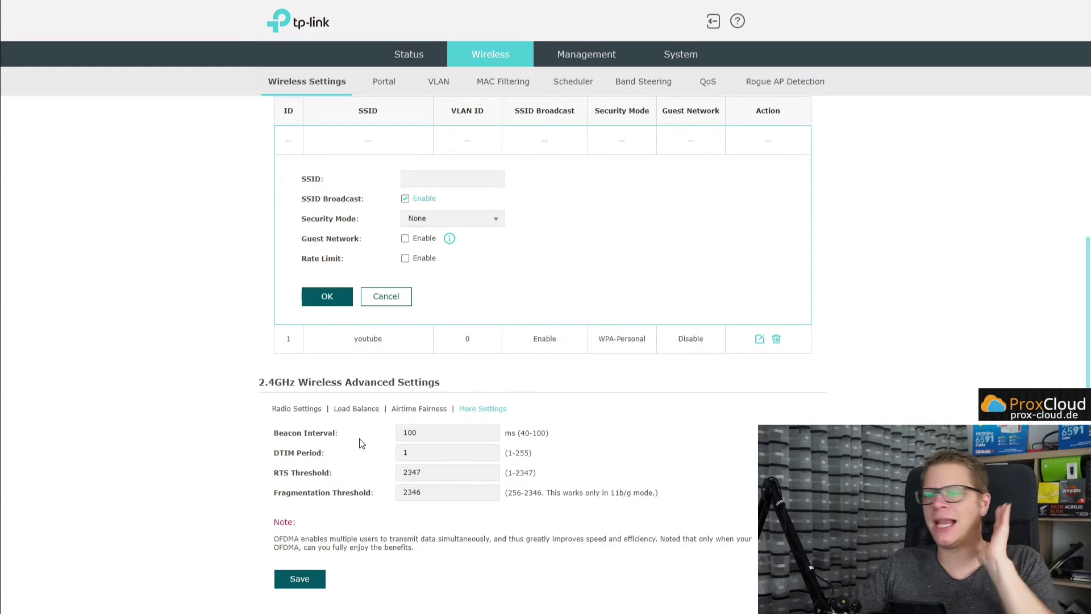
{"action": "scroll", "coordinate": [375, 432], "scroll_direction": "up", "scroll_amount": 3}
{"action": "left_click", "coordinate": [385, 86]}
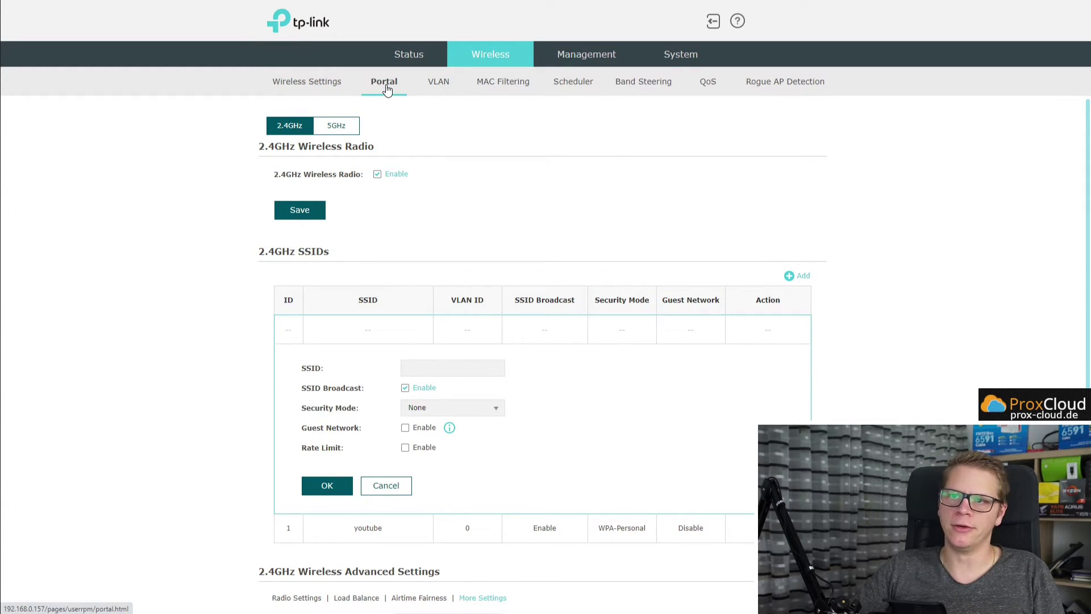
Inspect the portal's SSID and customization choices without changing anything.
{"action": "left_click", "coordinate": [421, 149]}
{"action": "left_click", "coordinate": [575, 172]}
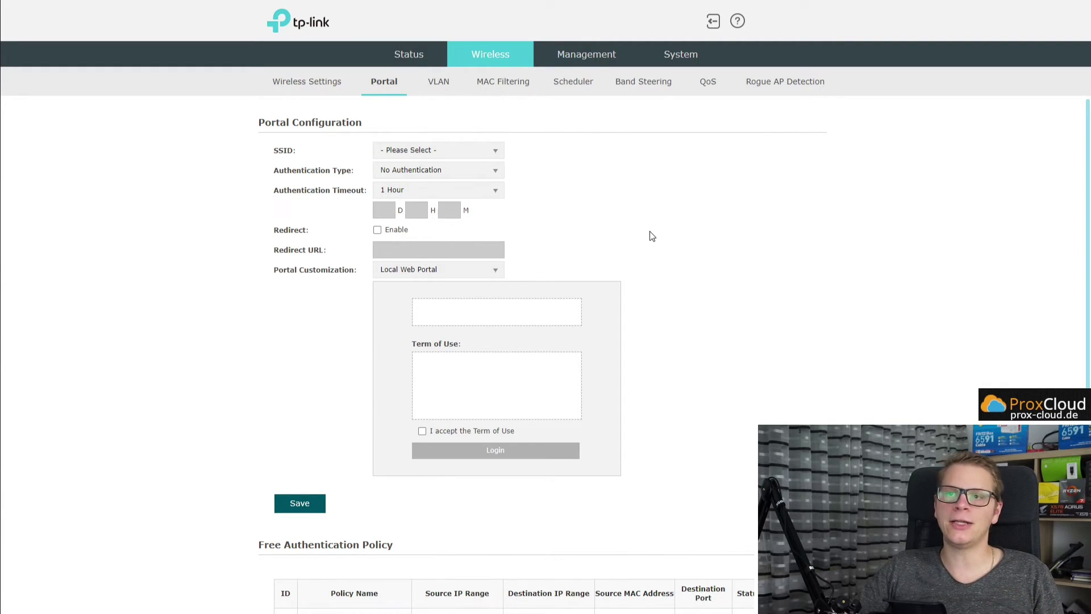
{"action": "scroll", "coordinate": [649, 236], "scroll_direction": "down", "scroll_amount": 1}
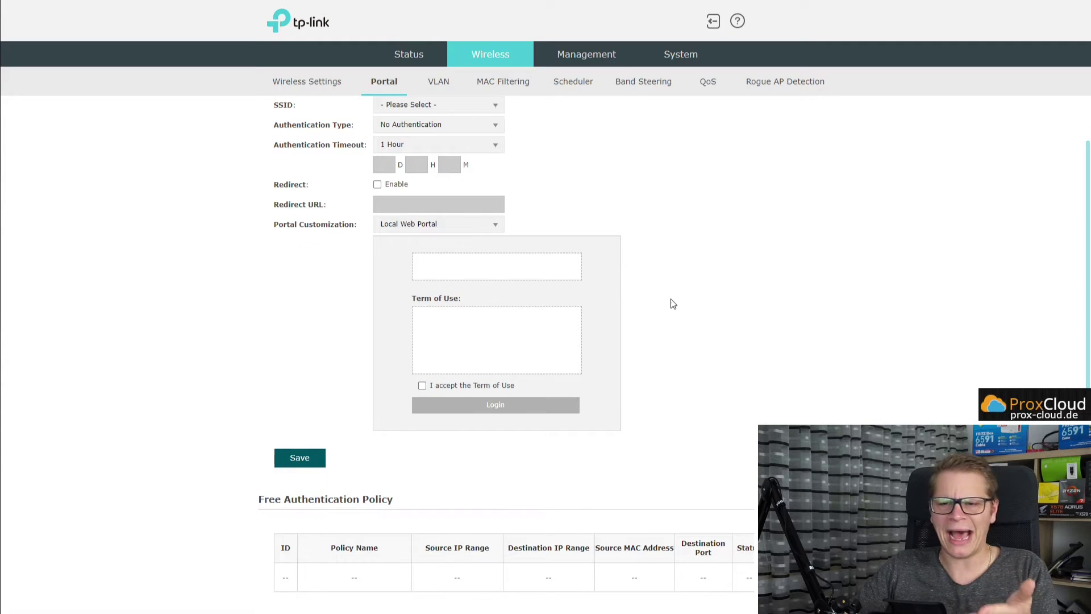
{"action": "scroll", "coordinate": [672, 304], "scroll_direction": "up", "scroll_amount": 1}
{"action": "scroll", "coordinate": [676, 319], "scroll_direction": "down", "scroll_amount": 1}
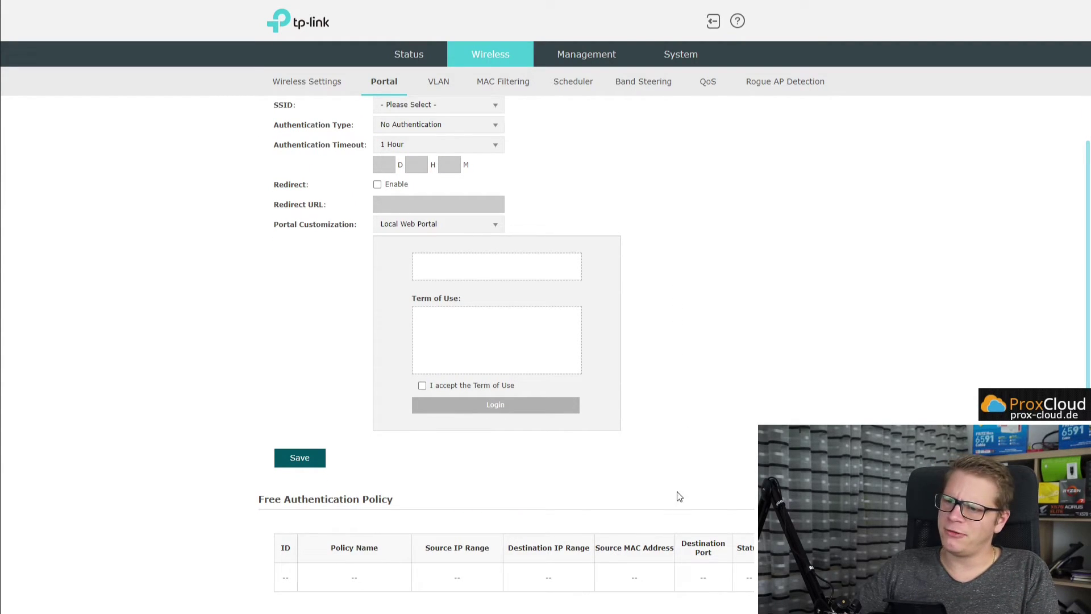
{"action": "scroll", "coordinate": [673, 523], "scroll_direction": "up", "scroll_amount": 1}
{"action": "left_click", "coordinate": [473, 273]}
{"action": "left_click", "coordinate": [635, 265]}
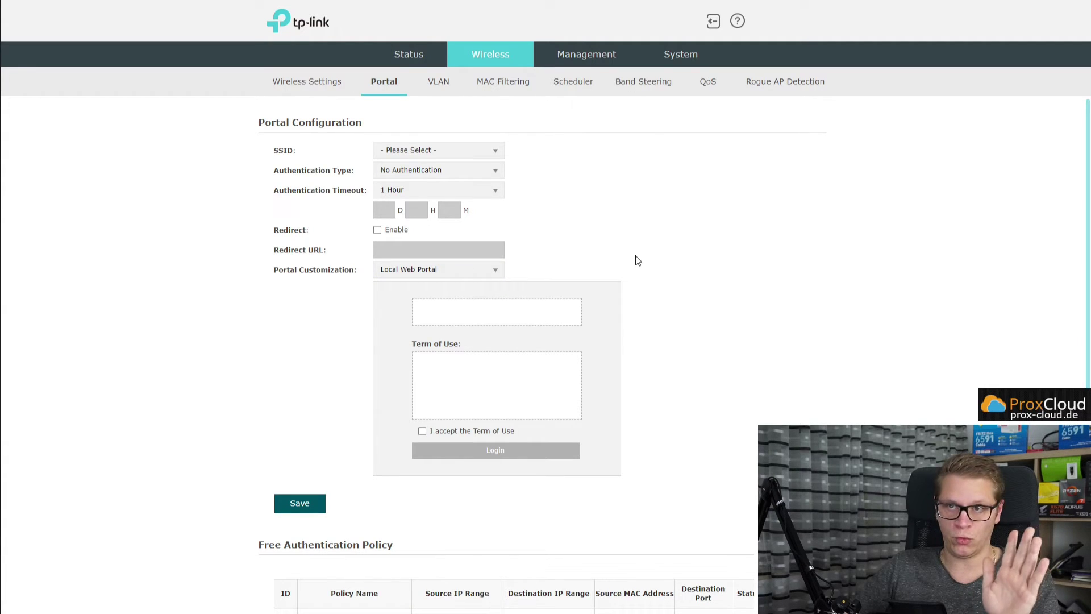
Leave VLAN disabled for the youtube SSID, then view the MAC Filtering and Scheduler pages.
{"action": "left_click", "coordinate": [444, 84]}
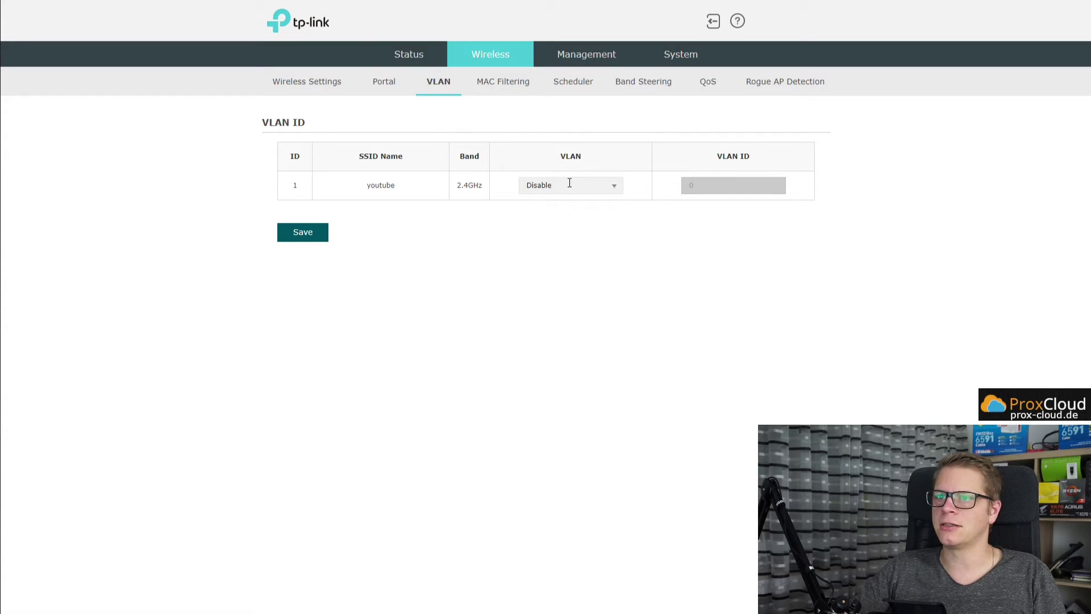
{"action": "left_click", "coordinate": [605, 185]}
{"action": "left_click", "coordinate": [556, 208]}
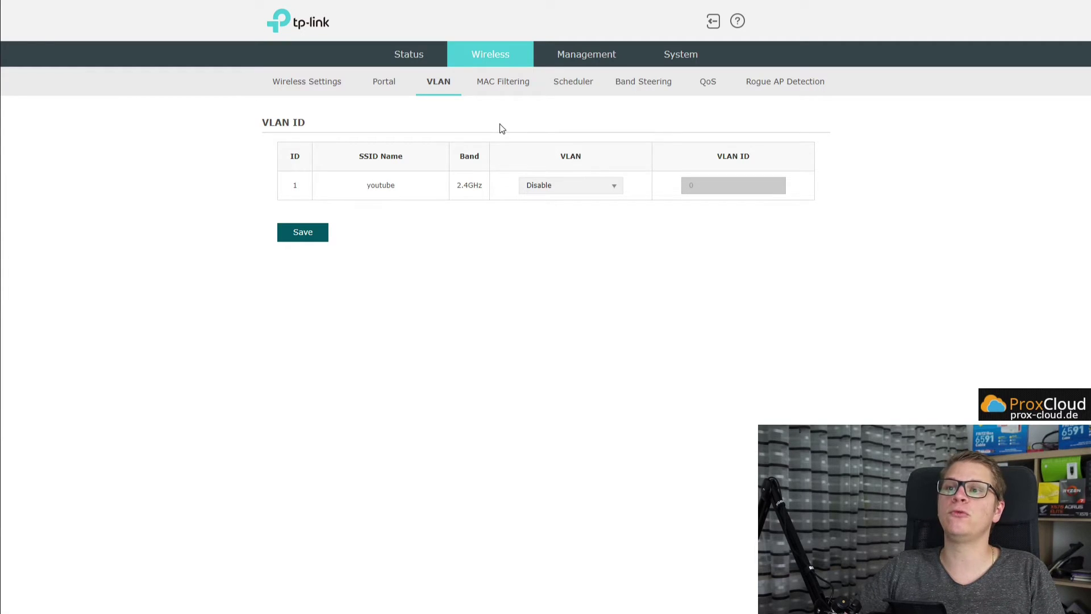
{"action": "left_click", "coordinate": [514, 85]}
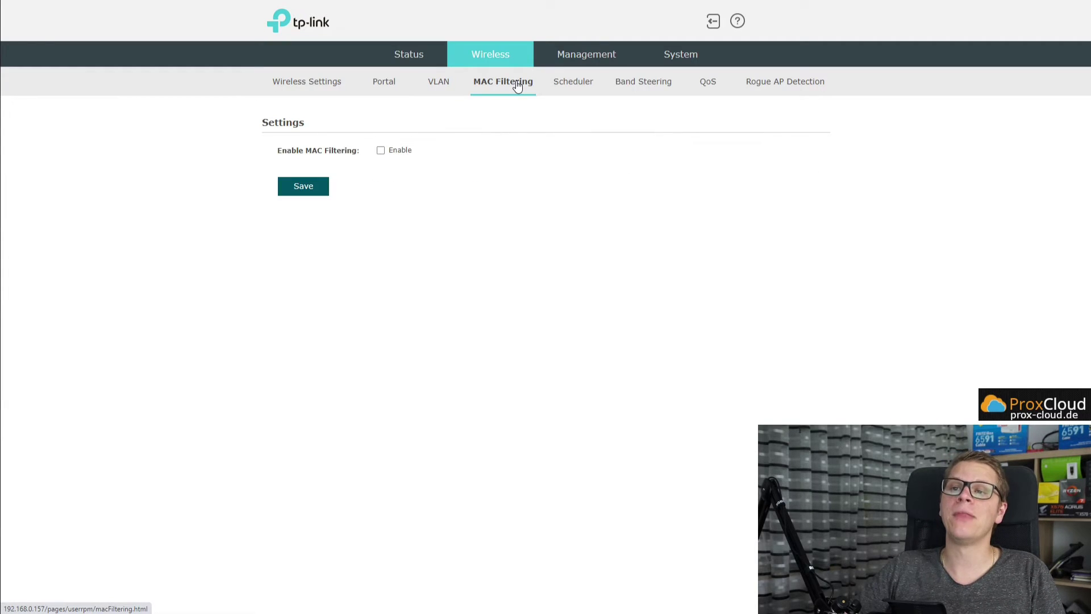
{"action": "left_click", "coordinate": [572, 90]}
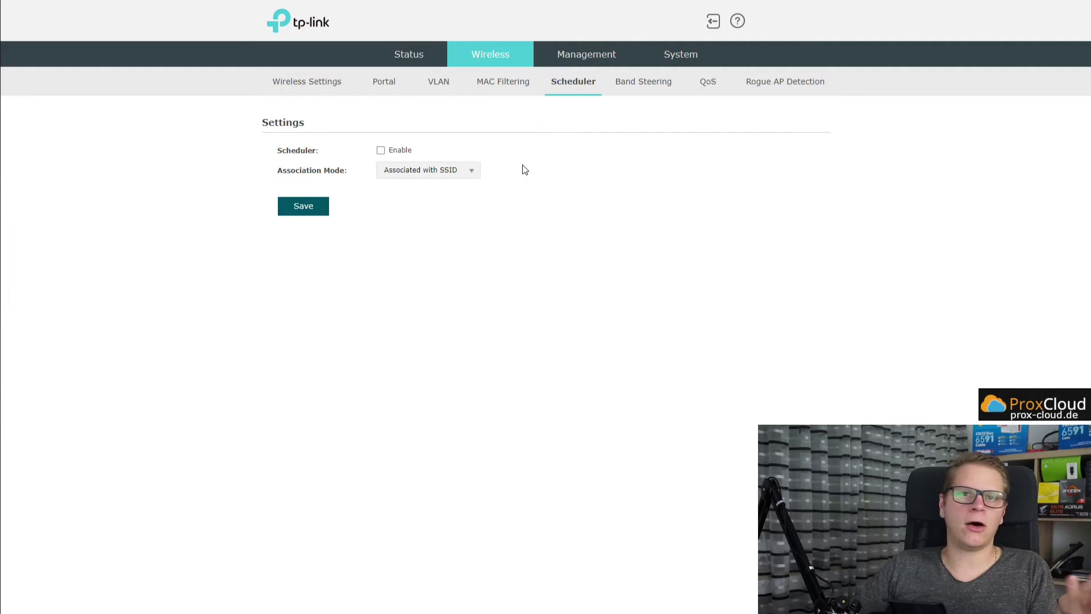
View the Band Steering, QoS EDCA parameters and Rogue AP Detection pages.
{"action": "left_click", "coordinate": [642, 86]}
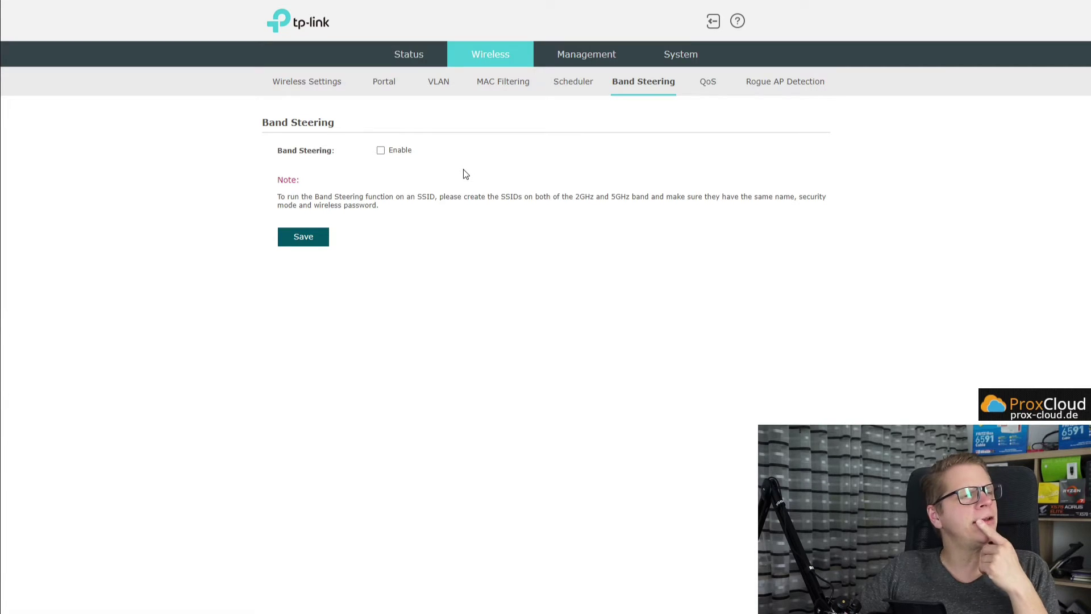
{"action": "left_click", "coordinate": [707, 83]}
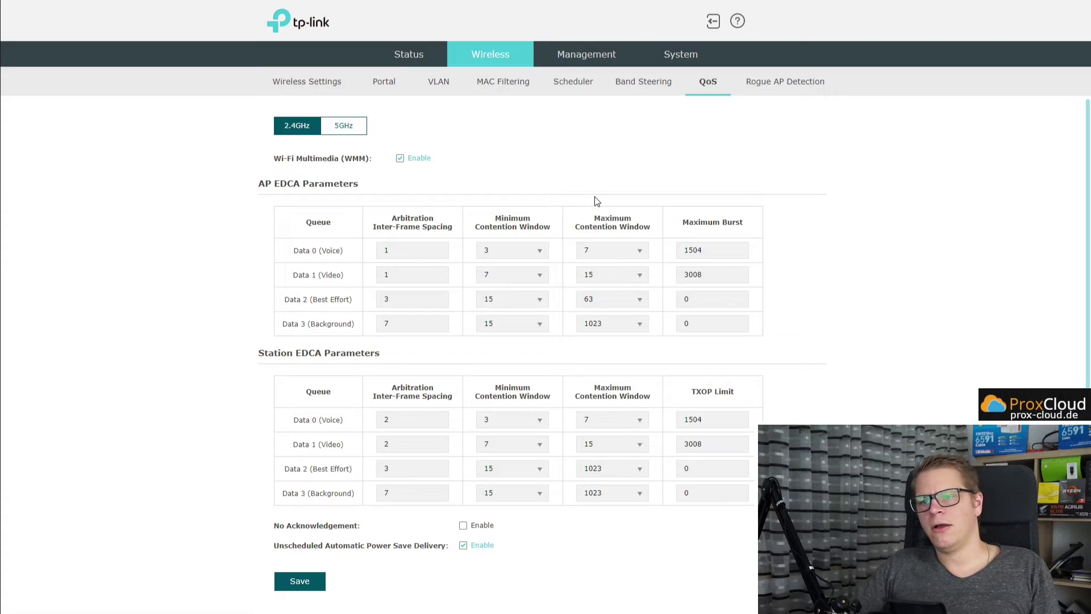
{"action": "scroll", "coordinate": [595, 203], "scroll_direction": "down", "scroll_amount": 1}
{"action": "scroll", "coordinate": [617, 209], "scroll_direction": "up", "scroll_amount": 1}
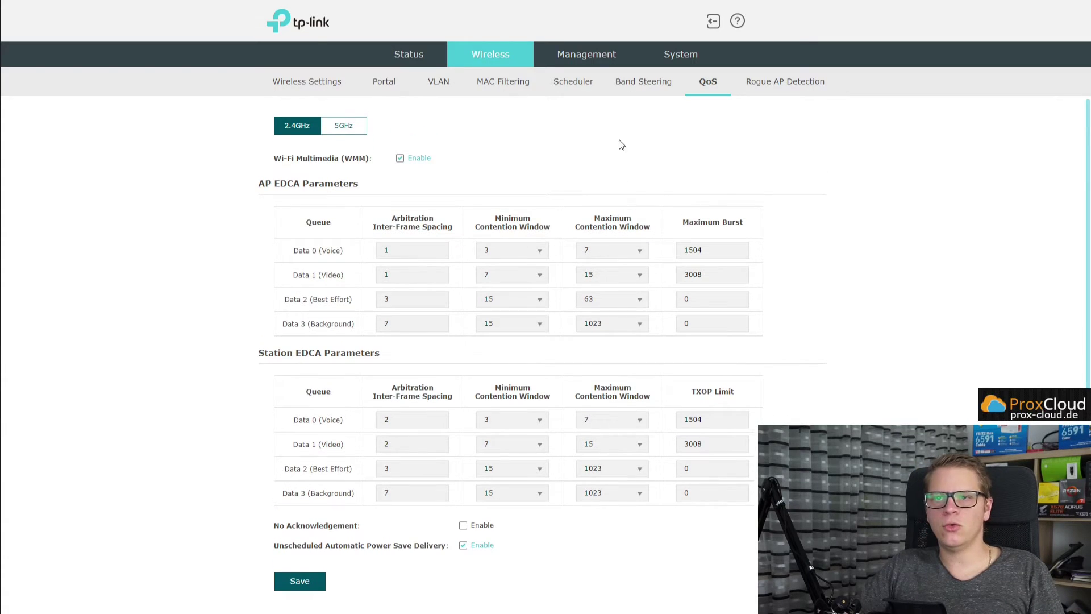
{"action": "left_click", "coordinate": [770, 87]}
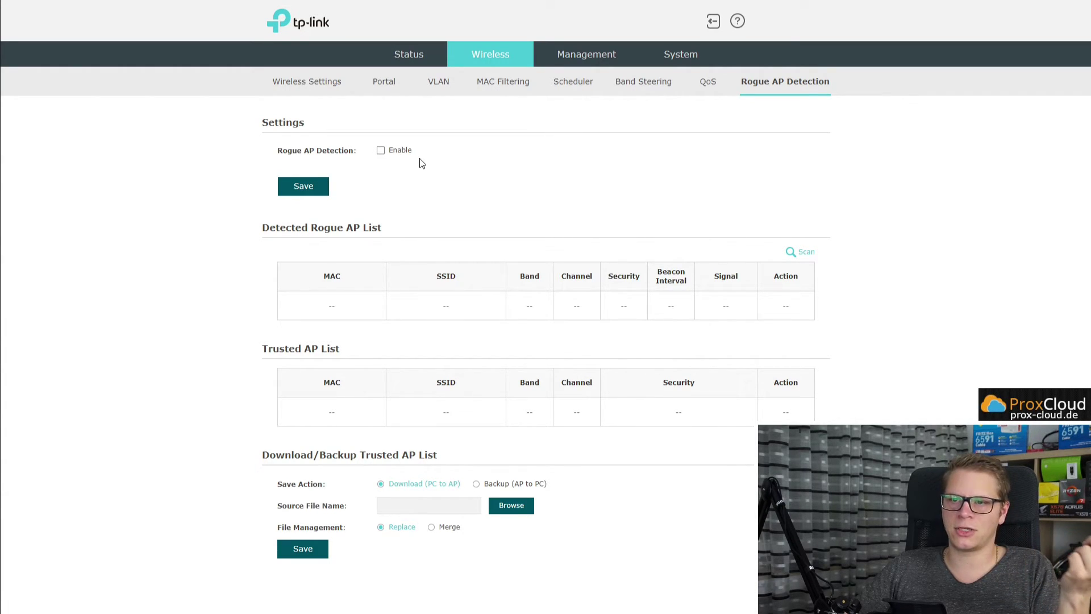
Browse Management's Network, System Log, Web Server, Management Access, LED, SSH and SNMP pages, then System.
{"action": "left_click", "coordinate": [595, 59]}
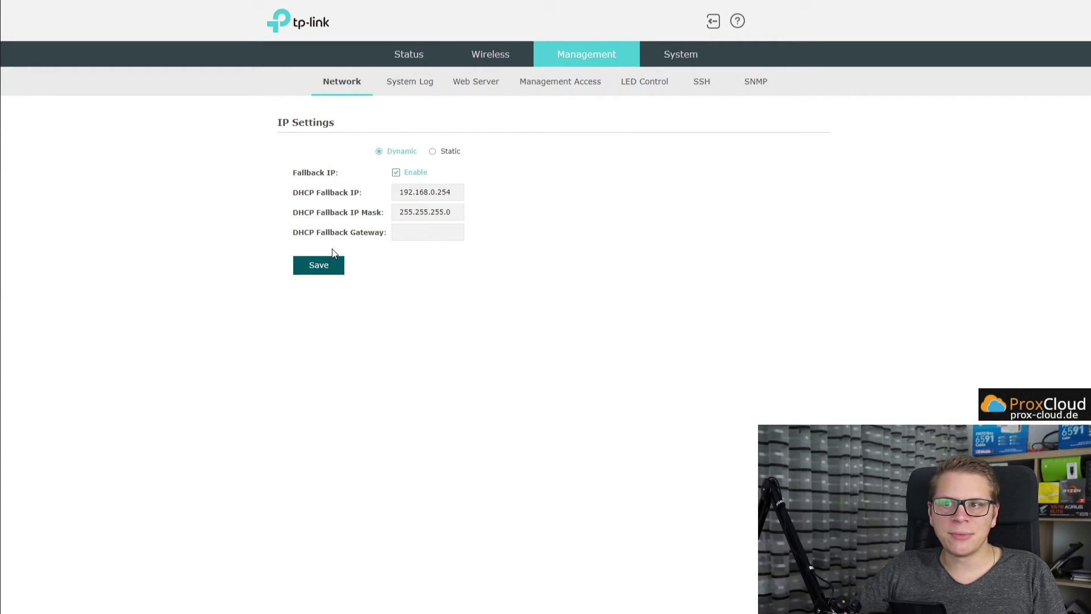
{"action": "left_click", "coordinate": [413, 90]}
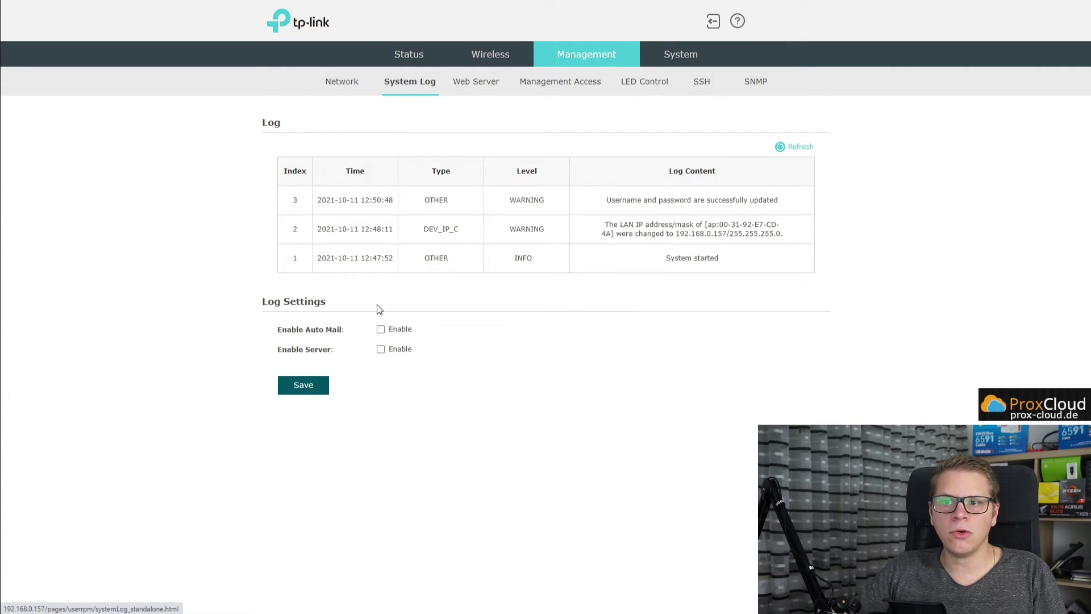
{"action": "left_click", "coordinate": [485, 90]}
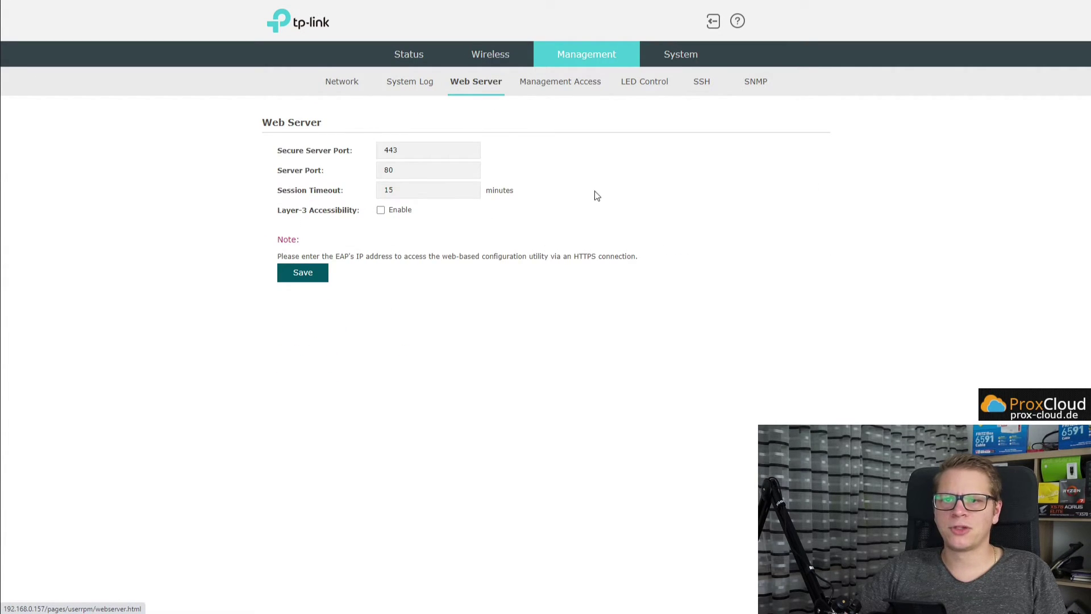
{"action": "left_click", "coordinate": [560, 84]}
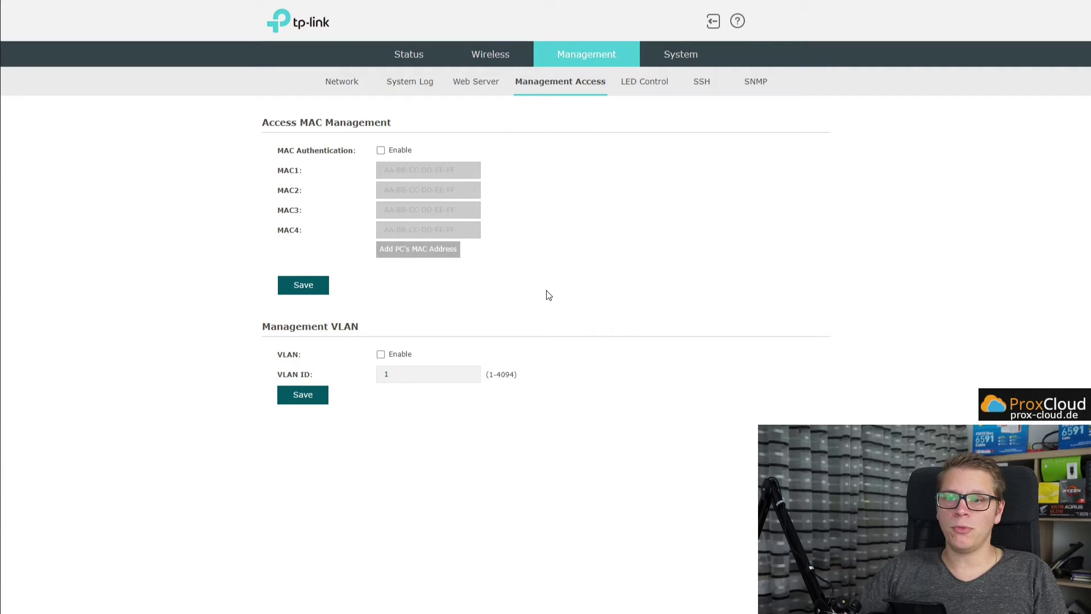
{"action": "left_click", "coordinate": [665, 83]}
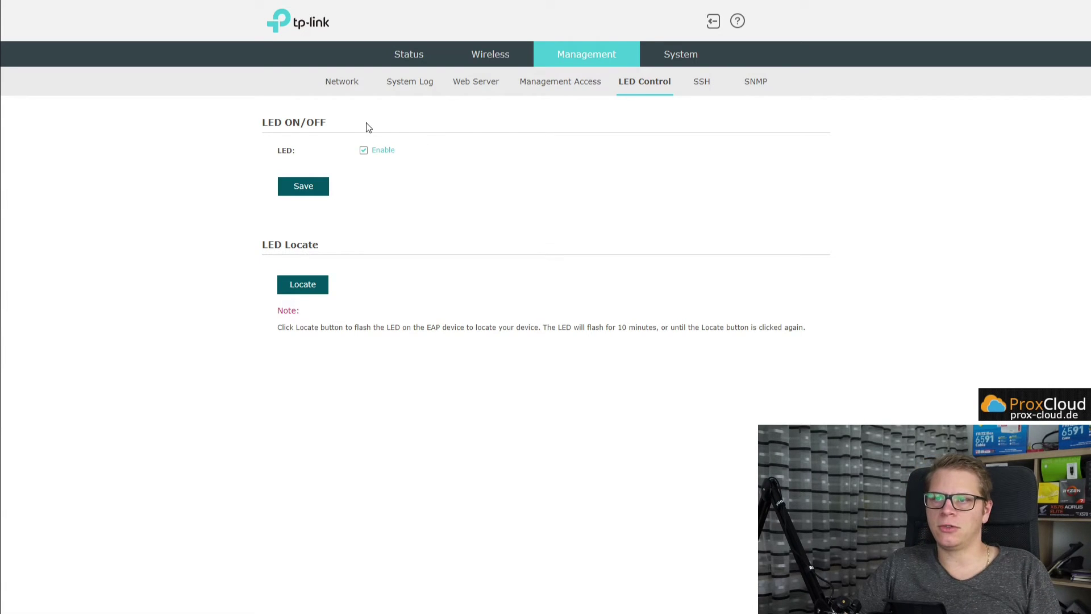
{"action": "left_click", "coordinate": [705, 84]}
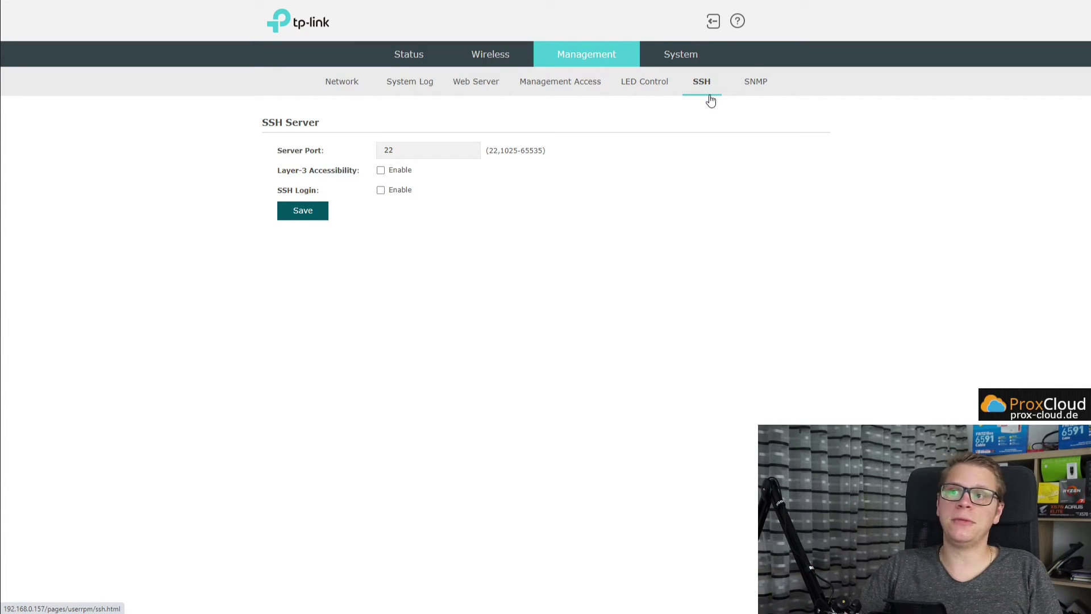
{"action": "left_click", "coordinate": [761, 90]}
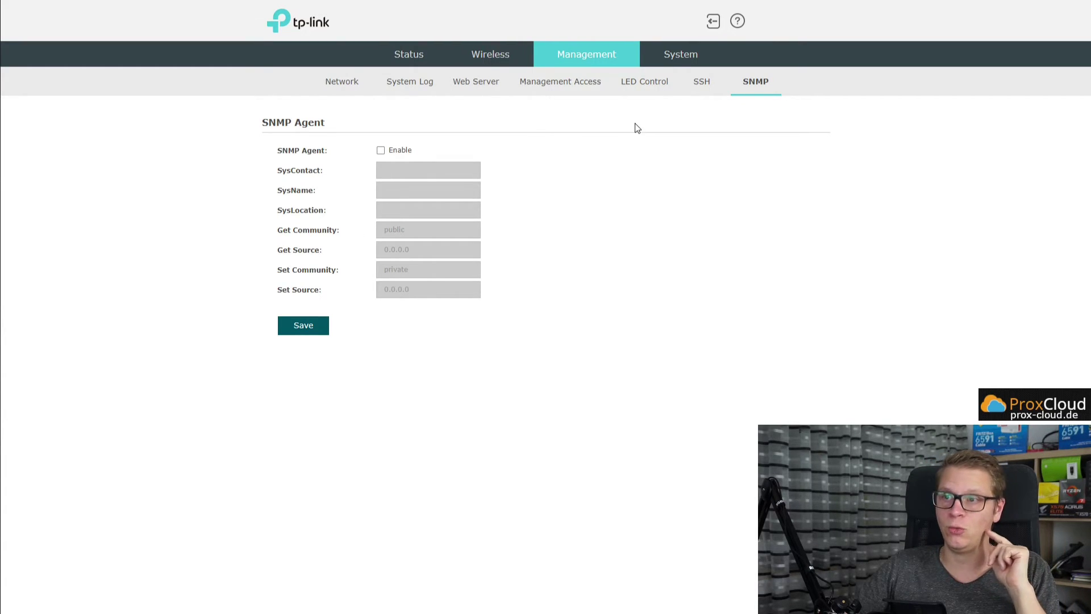
{"action": "left_click", "coordinate": [679, 62]}
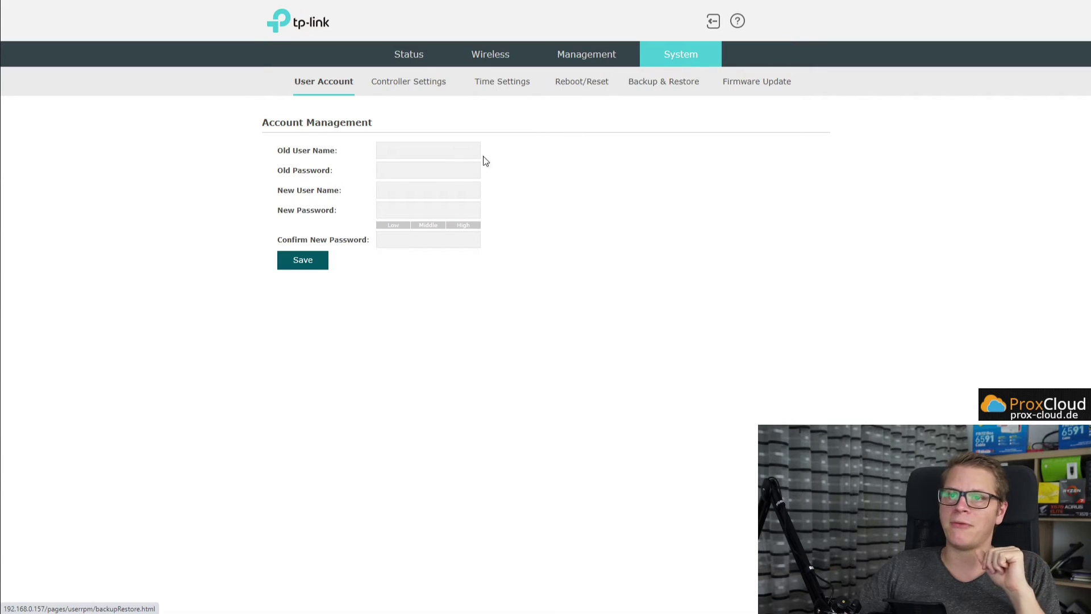
View Controller Settings, Time Settings, Reboot/Reset, Backup & Restore and Firmware Update, then return to Status.
{"action": "left_click", "coordinate": [417, 84]}
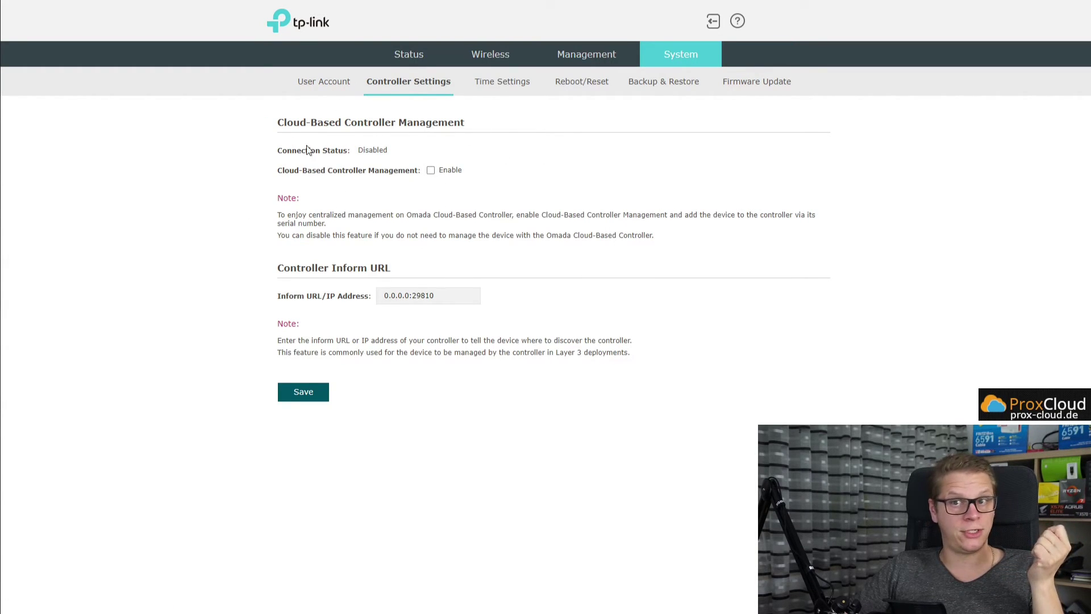
{"action": "left_click", "coordinate": [510, 84]}
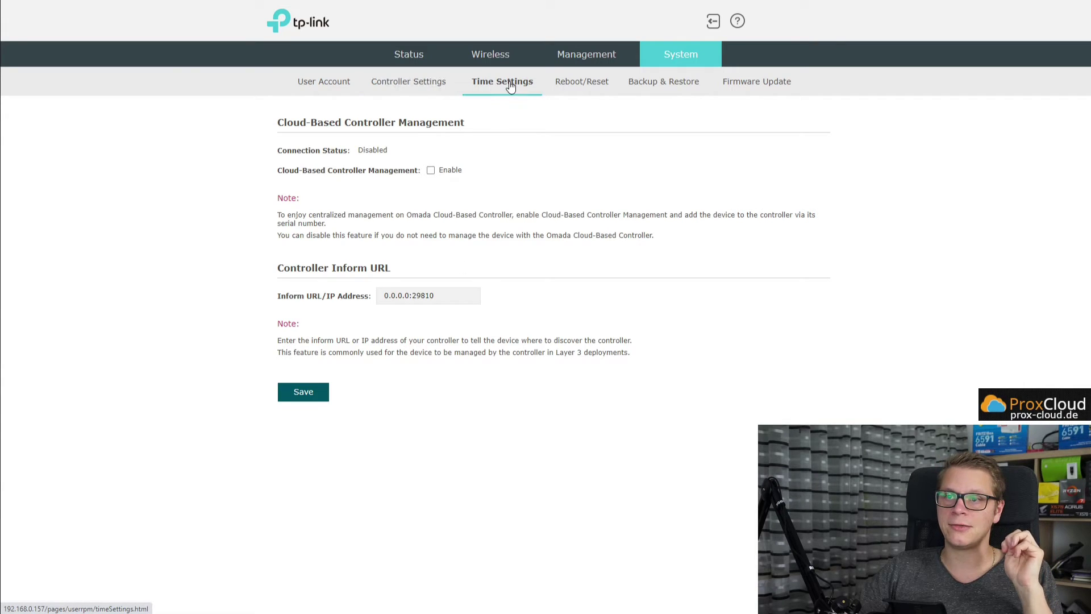
{"action": "left_click", "coordinate": [582, 86]}
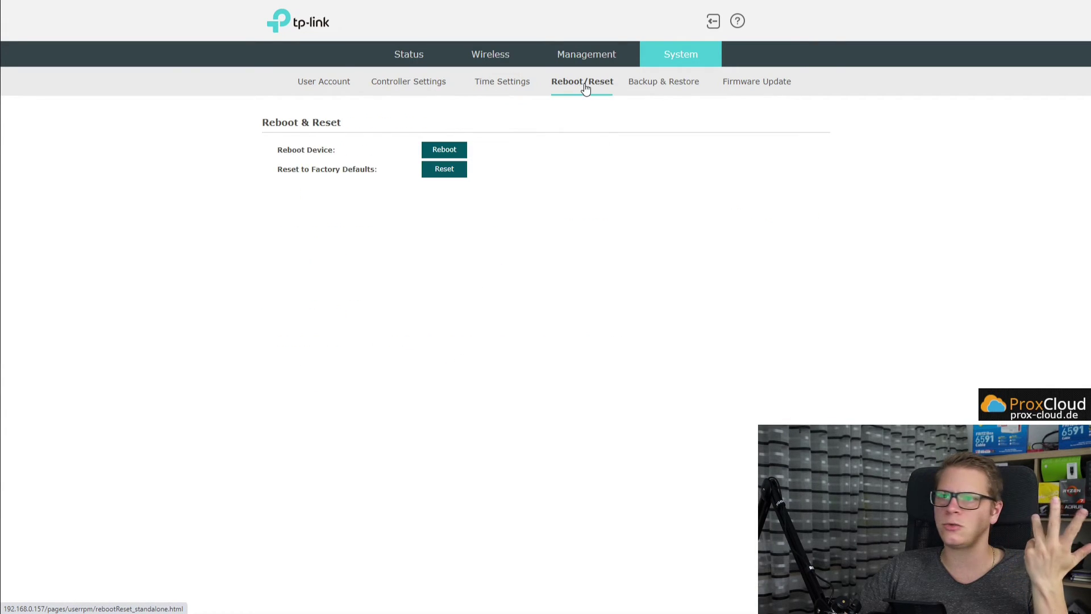
{"action": "left_click", "coordinate": [666, 86]}
{"action": "left_click", "coordinate": [761, 88]}
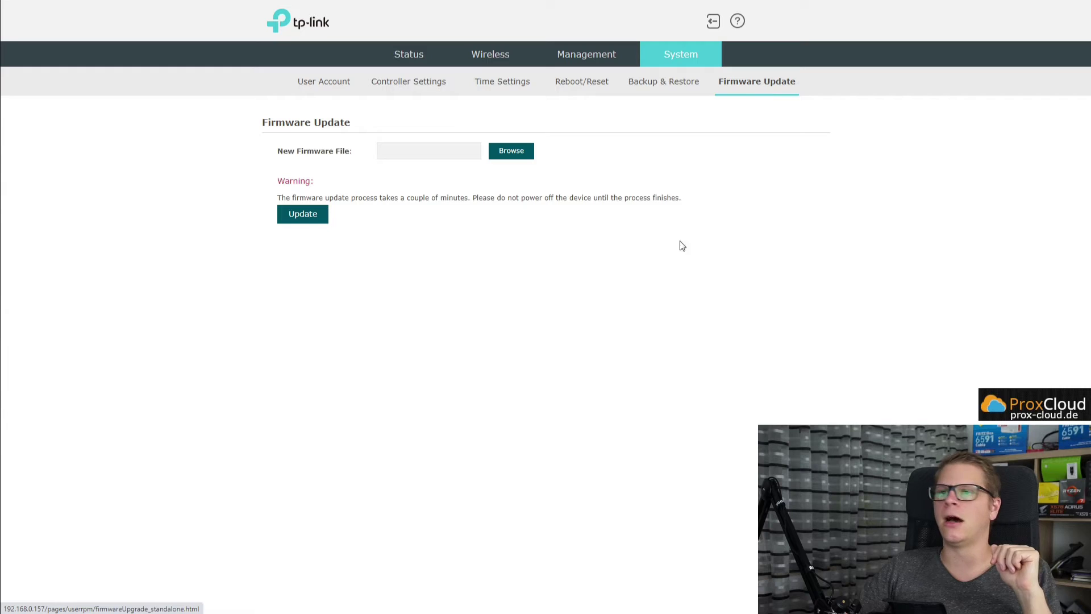
{"action": "left_click", "coordinate": [405, 66]}
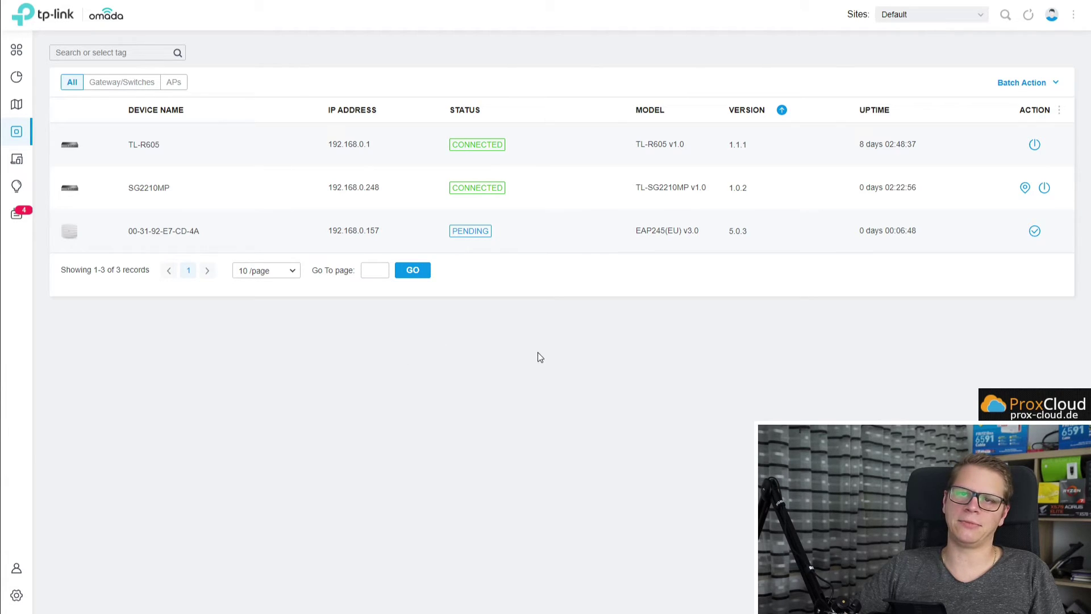
Retry adopting the EAP245 with username admin and the device password, then open Site Settings.
{"action": "left_click", "coordinate": [1034, 231]}
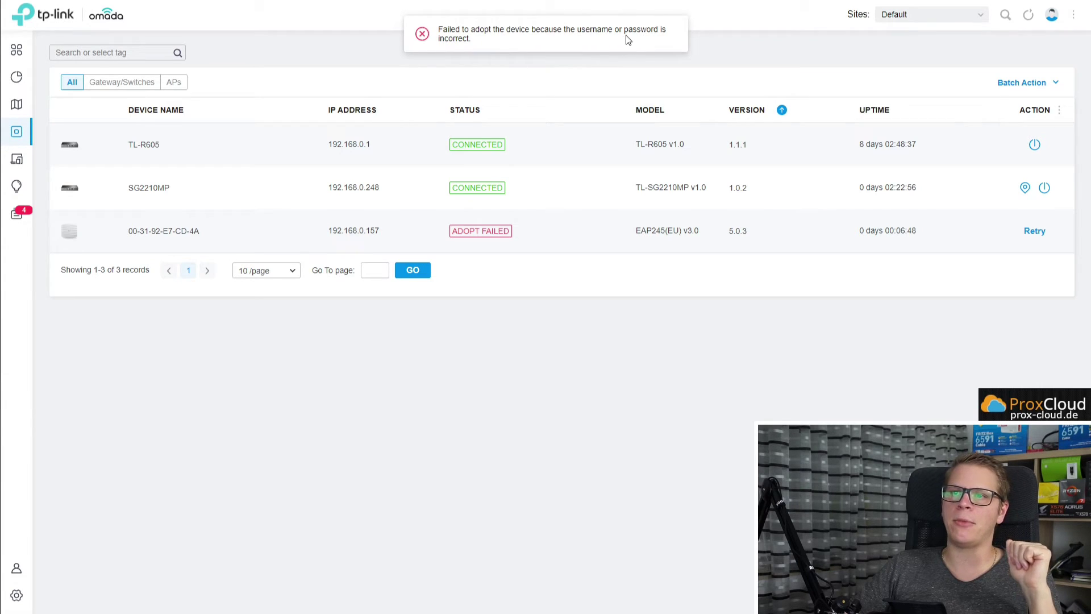
{"action": "left_click", "coordinate": [1036, 231]}
{"action": "left_click", "coordinate": [559, 261]}
{"action": "type", "text": "admin"}
{"action": "key", "text": "Tab"}
{"action": "type", "text": "••••••••"}
{"action": "key", "text": "Return"}
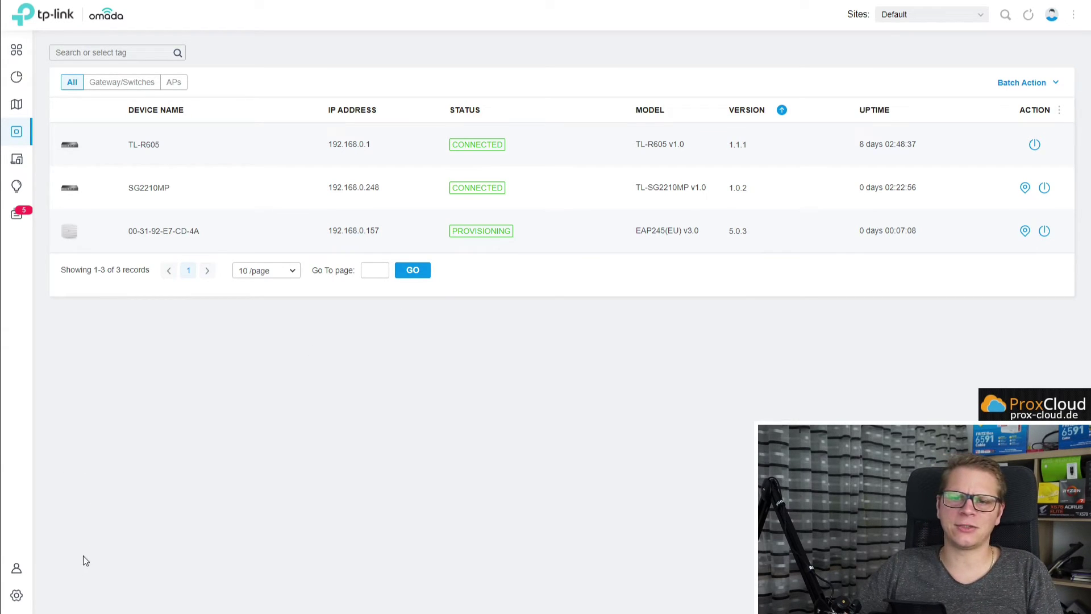
{"action": "left_click", "coordinate": [23, 596]}
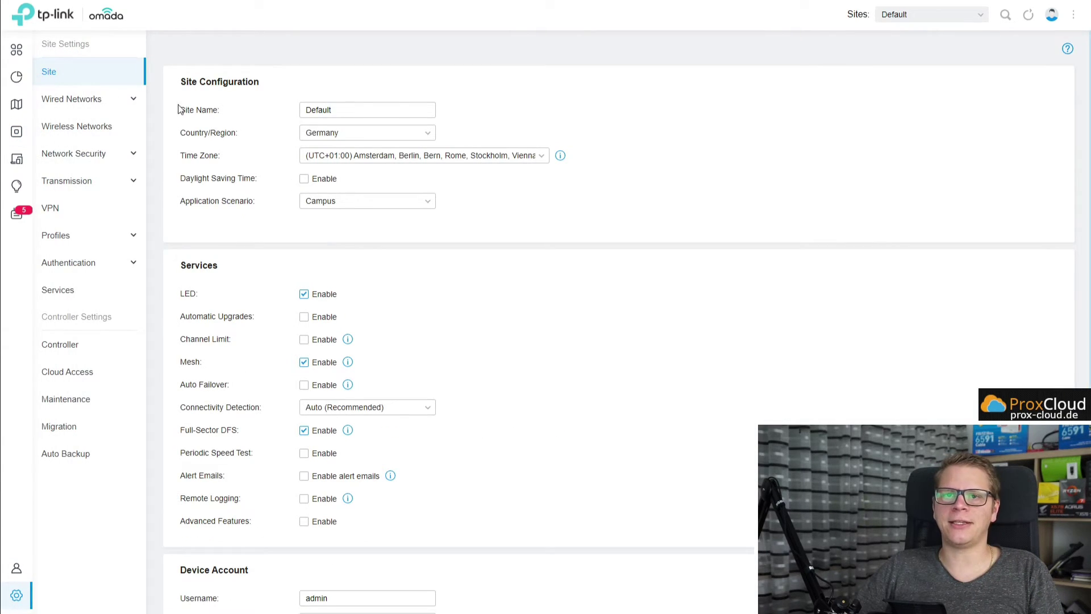
Go to Settings > Wired Networks > LAN and start a new LAN alongside 192.168.0.1/24.
{"action": "left_click", "coordinate": [93, 98]}
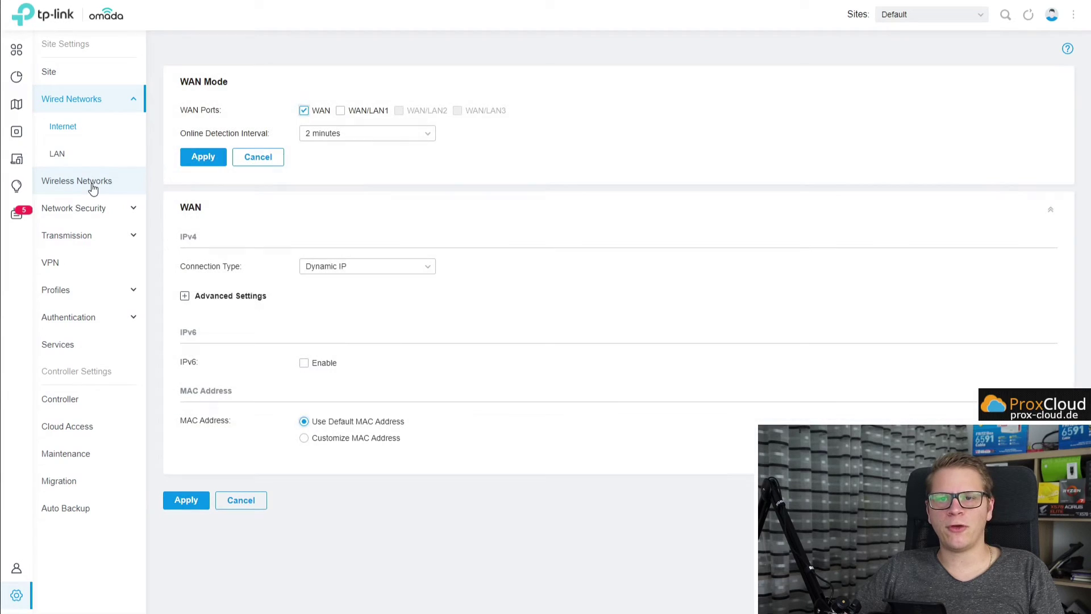
{"action": "left_click", "coordinate": [92, 182]}
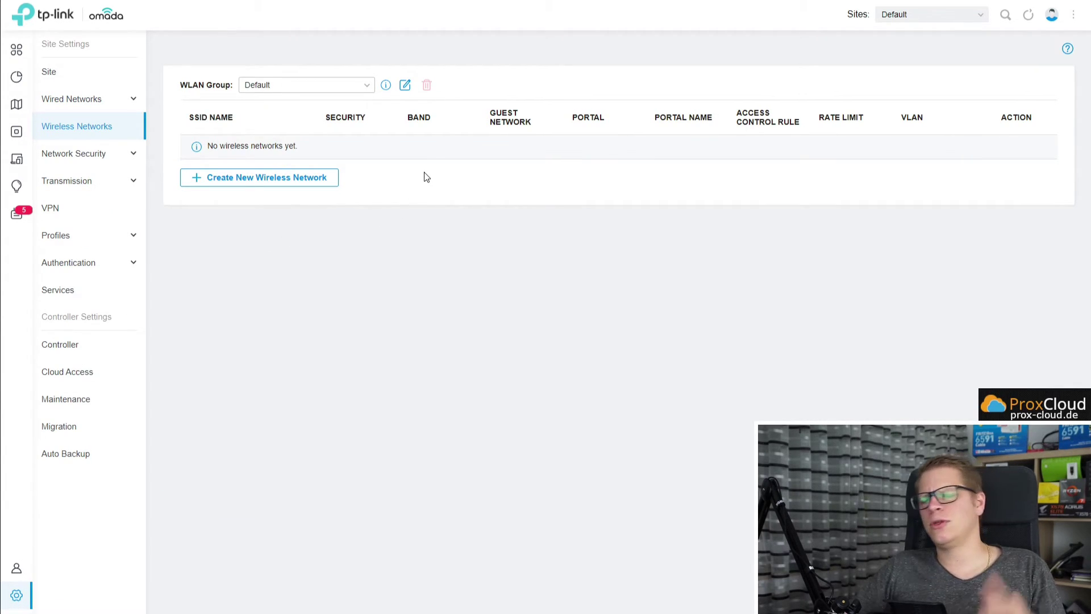
{"action": "left_click", "coordinate": [95, 104]}
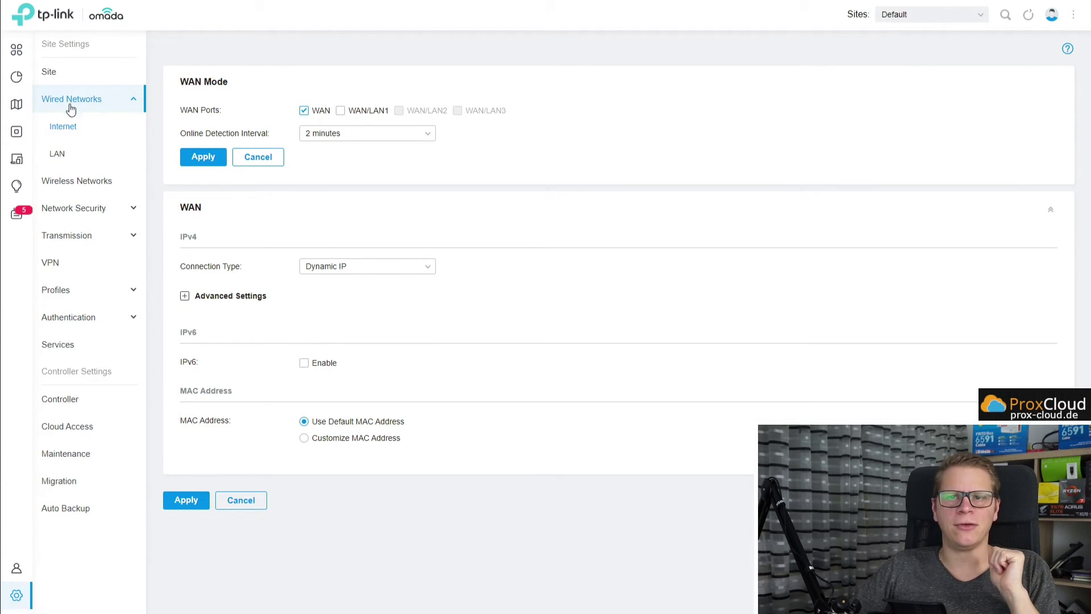
{"action": "left_click", "coordinate": [59, 158]}
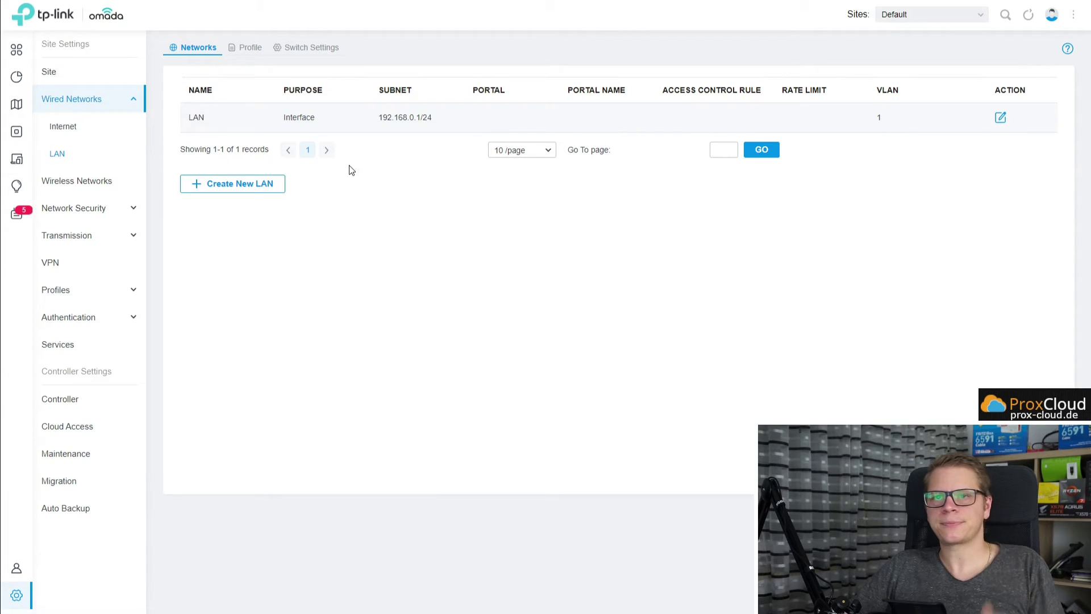
{"action": "left_click", "coordinate": [243, 188]}
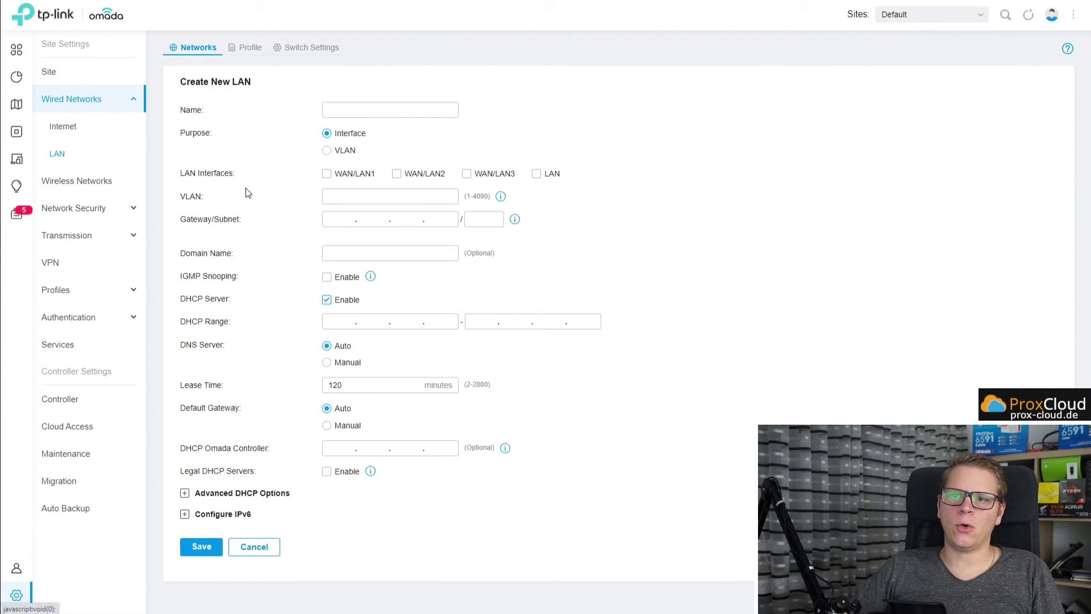
Name the network WLAN1 on WAN/LAN2 with VLAN 77 and gateway 192.168.77.1/24.
{"action": "type", "text": "WLAN1"}
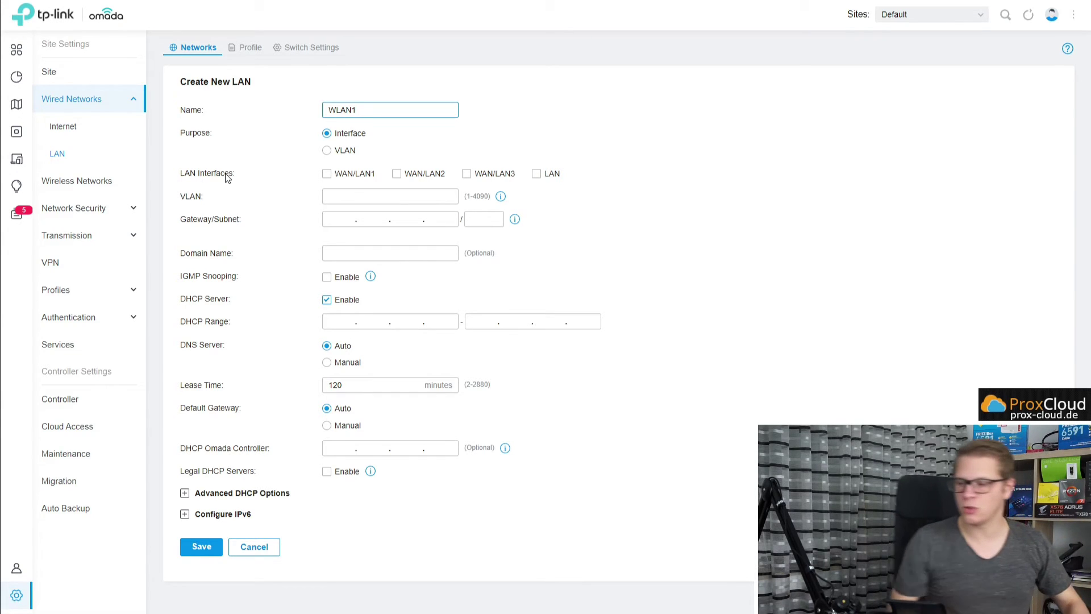
{"action": "left_click", "coordinate": [434, 176]}
{"action": "left_click", "coordinate": [435, 176]}
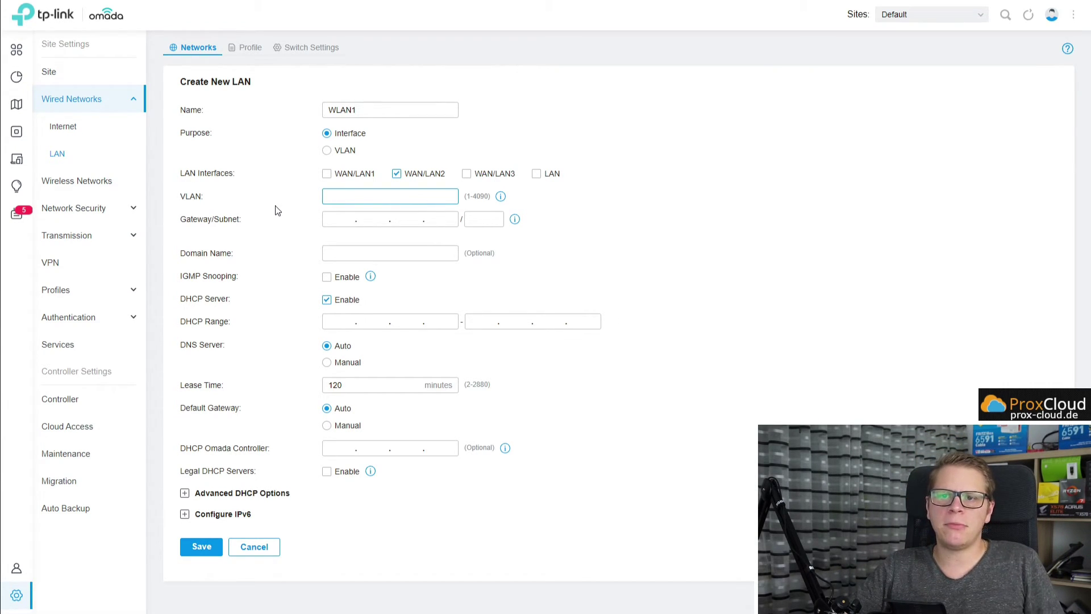
{"action": "type", "text": "77"}
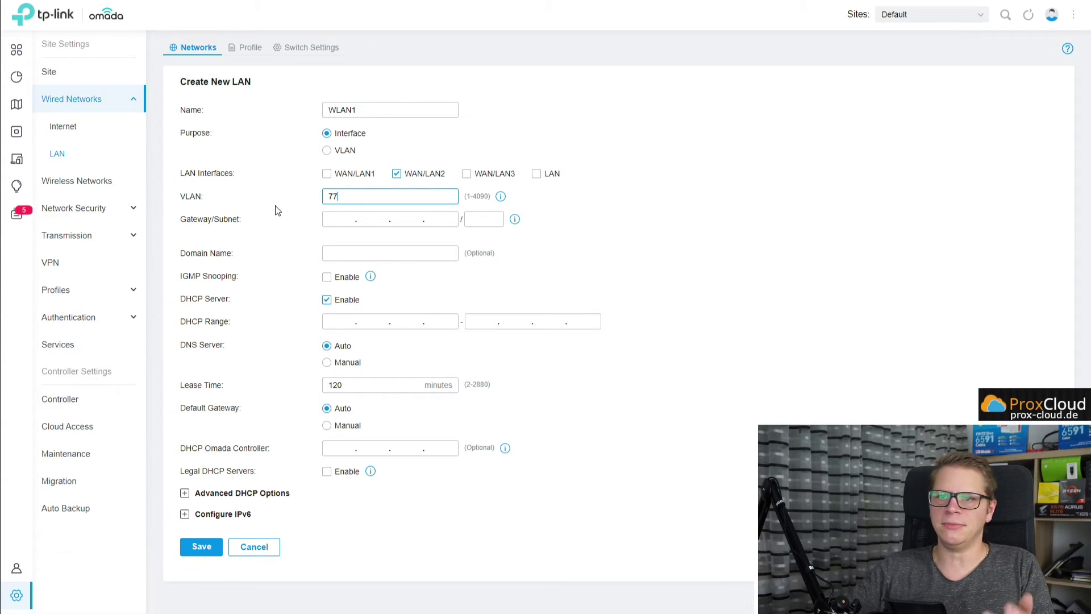
{"action": "left_click", "coordinate": [340, 219]}
{"action": "type", "text": "192.168.77.1"}
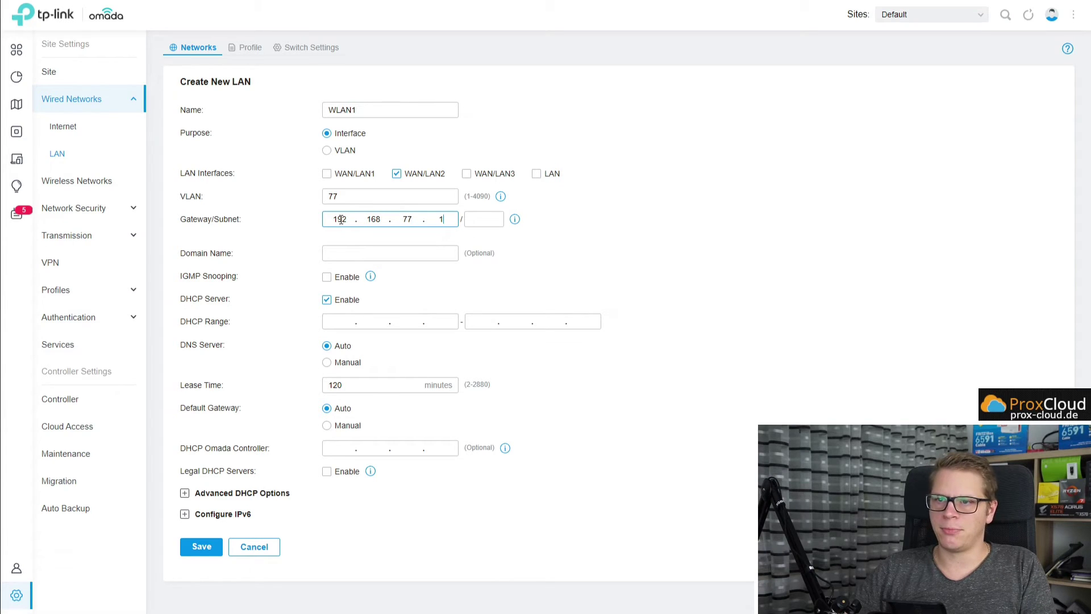
{"action": "key", "text": "Tab"}
{"action": "type", "text": "24"}
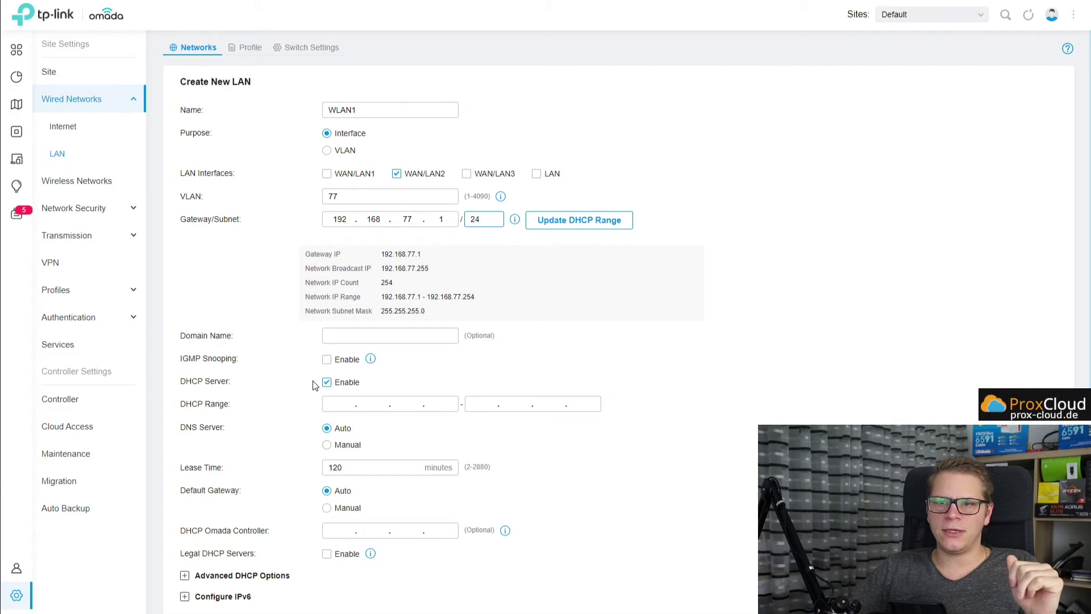
Set DHCP range 192.168.77.20–100 and controller 192.168.0.124, save, and go to Wireless Networks.
{"action": "left_click", "coordinate": [334, 406]}
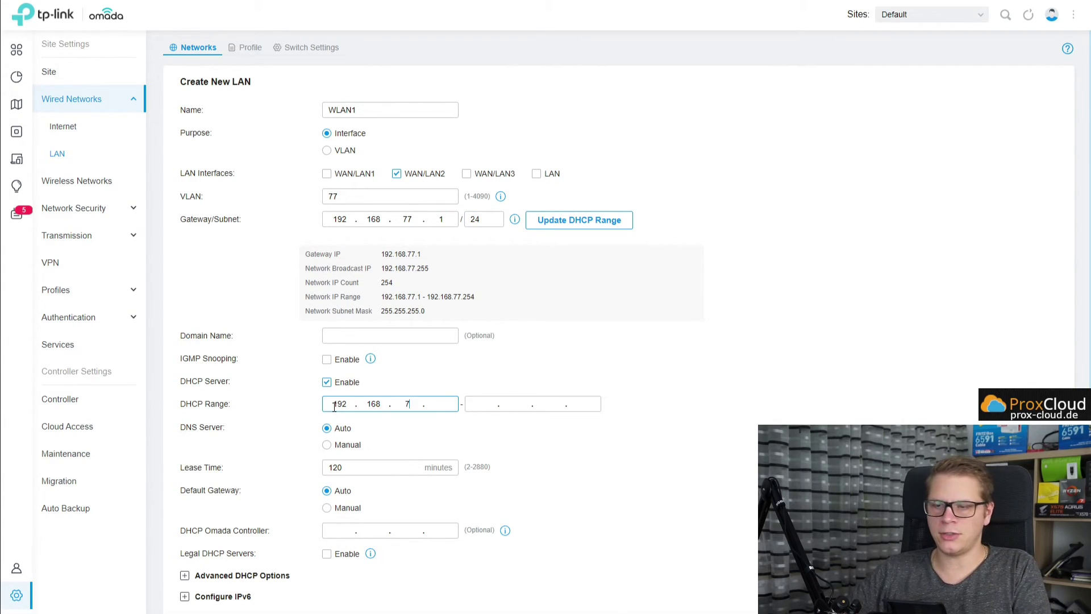
{"action": "type", "text": "192.168.77.20"}
{"action": "key", "text": "Tab"}
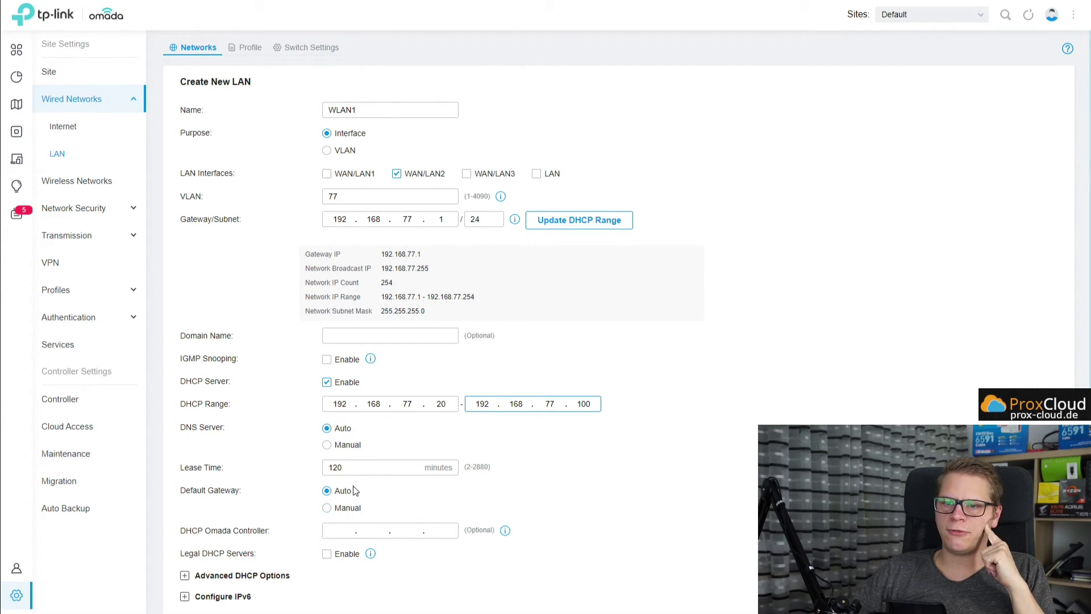
{"action": "scroll", "coordinate": [356, 487], "scroll_direction": "down", "scroll_amount": 2}
{"action": "left_click", "coordinate": [328, 464]}
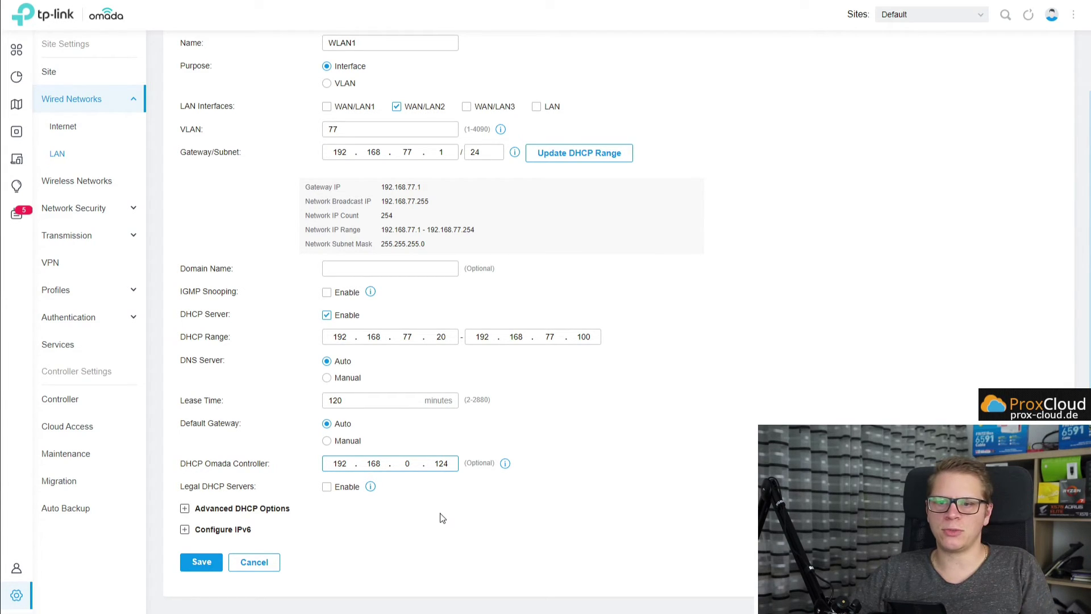
{"action": "left_click", "coordinate": [463, 514]}
{"action": "left_click", "coordinate": [202, 561]}
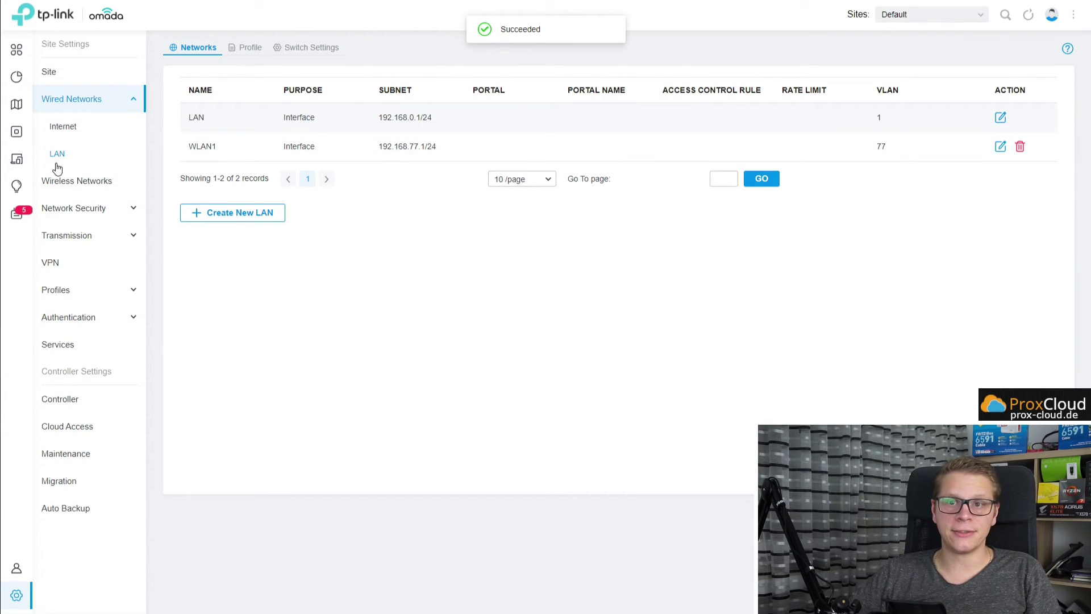
{"action": "left_click", "coordinate": [77, 183]}
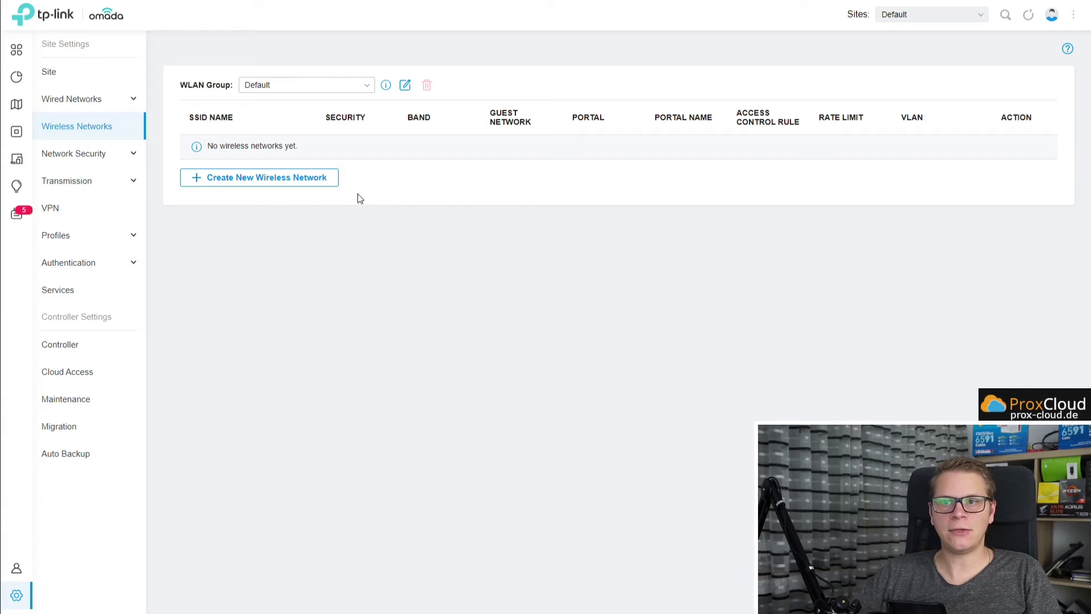
Start a new wireless network named Youtube_wlan1 and enter its security key.
{"action": "left_click", "coordinate": [250, 180]}
{"action": "left_click", "coordinate": [357, 104]}
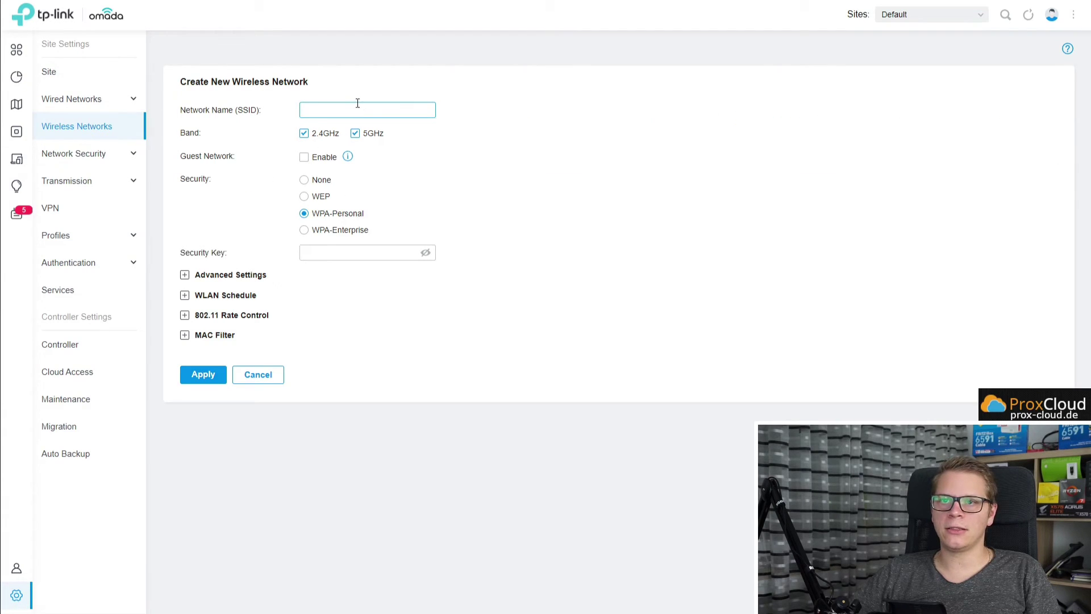
{"action": "type", "text": "Yout"}
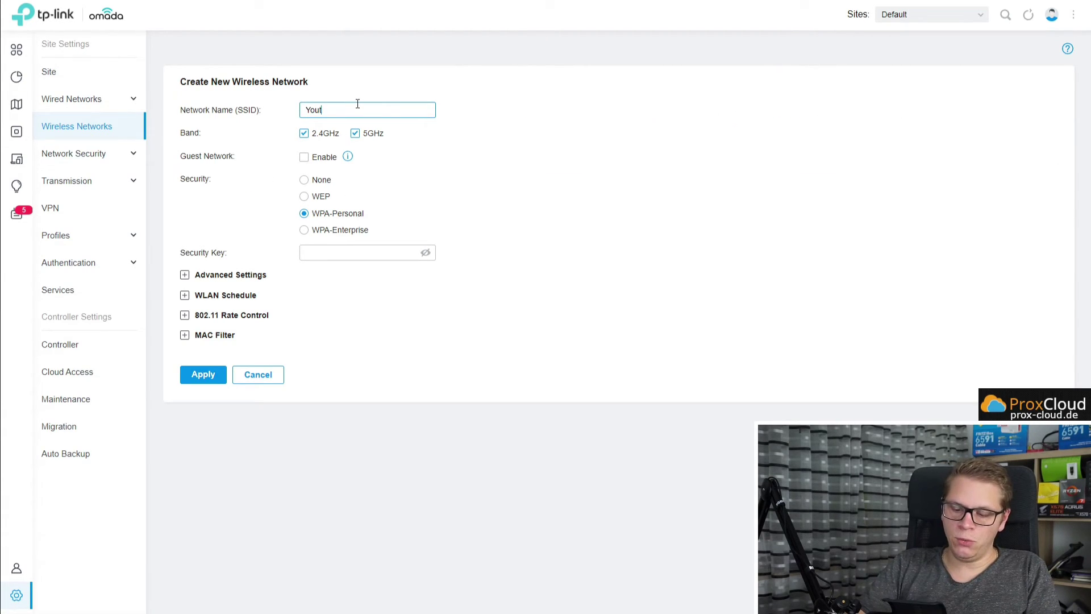
{"action": "type", "text": "ube_wlan1"}
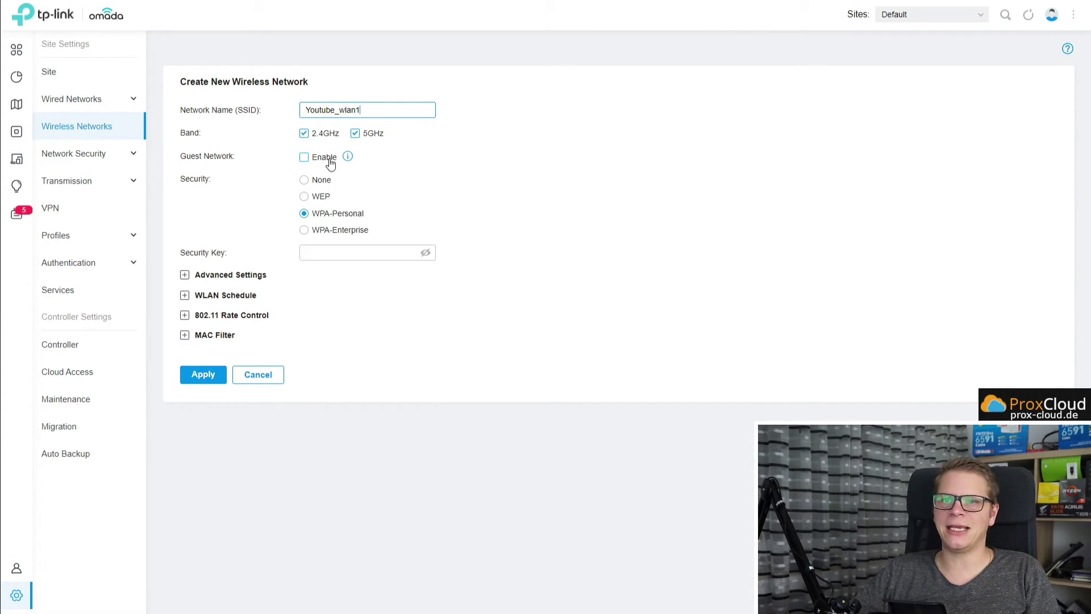
{"action": "left_click", "coordinate": [352, 252]}
{"action": "type", "text": "••••••••••"}
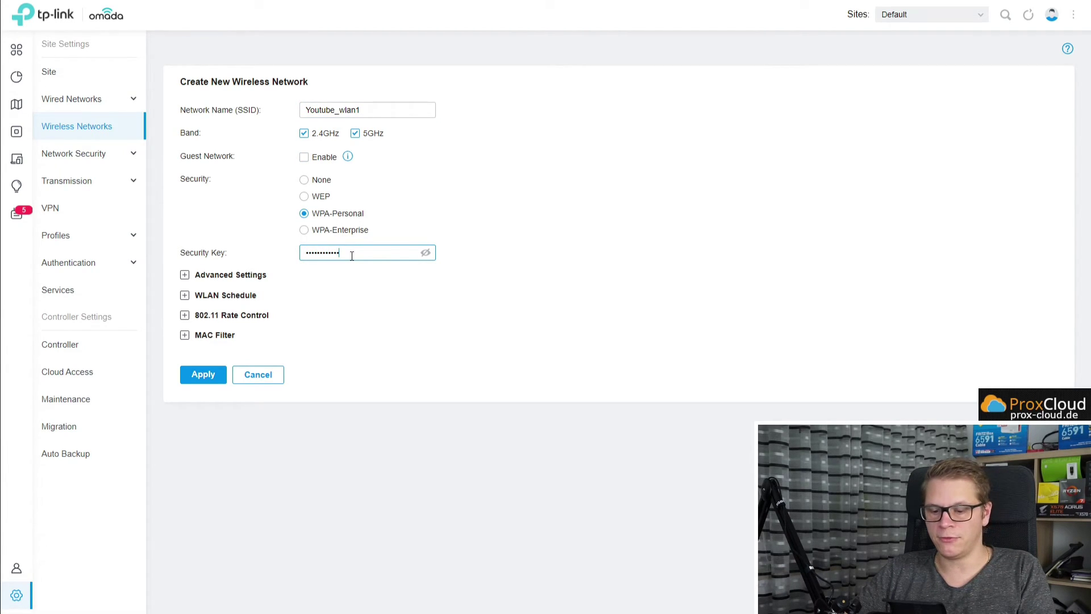
{"action": "type", "text": "•"}
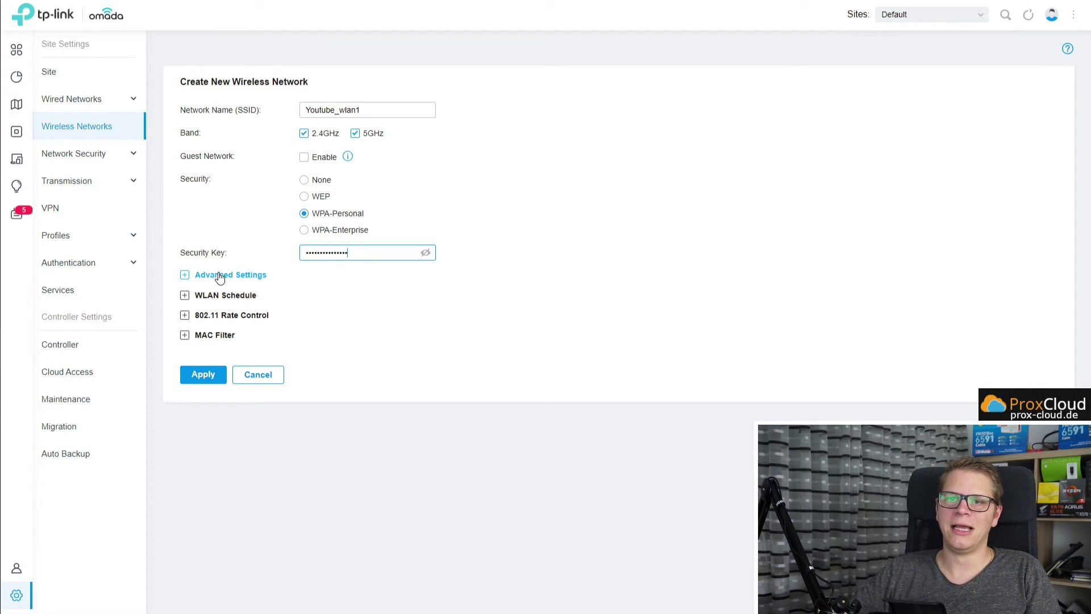
Set the security mode to WPA2-PSK/WPA3-SAE with AES encryption.
{"action": "left_click", "coordinate": [222, 335]}
{"action": "left_click", "coordinate": [230, 315]}
{"action": "left_click", "coordinate": [225, 295]}
{"action": "left_click", "coordinate": [233, 274]}
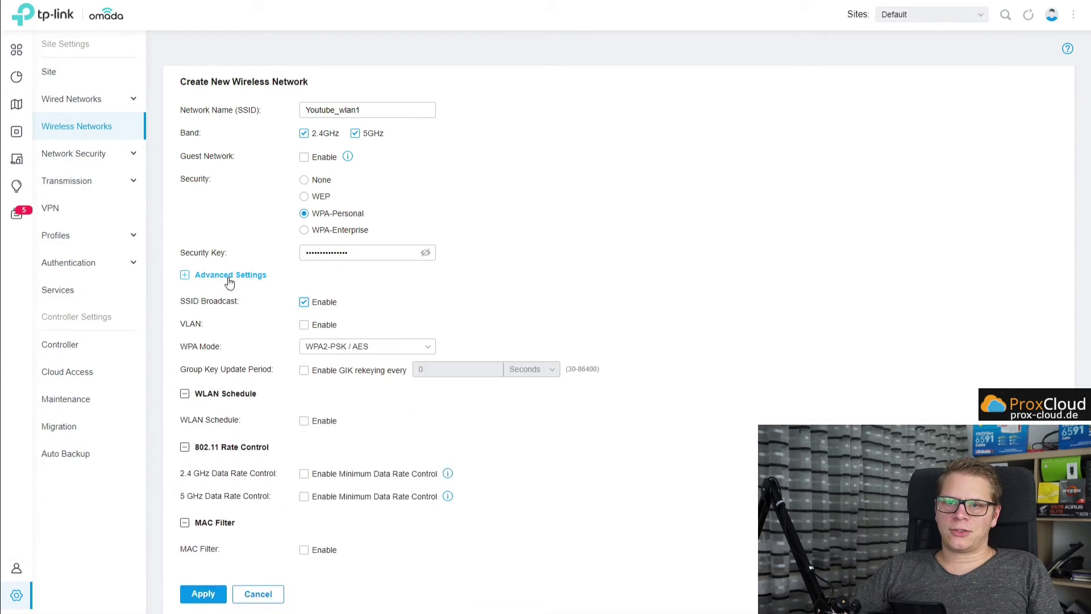
{"action": "scroll", "coordinate": [247, 290], "scroll_direction": "down", "scroll_amount": 2}
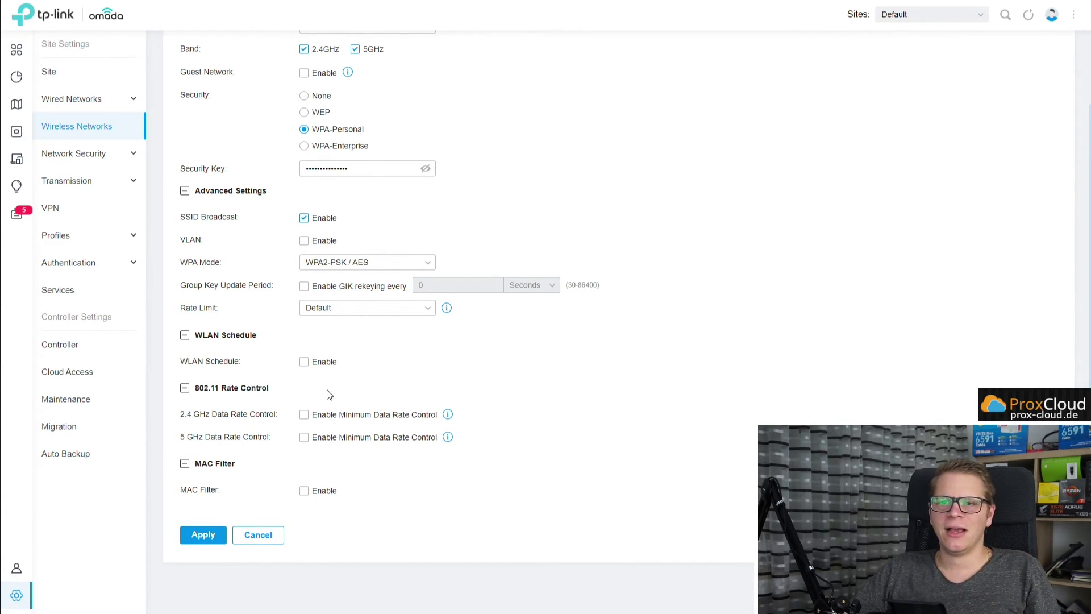
{"action": "left_click", "coordinate": [419, 267]}
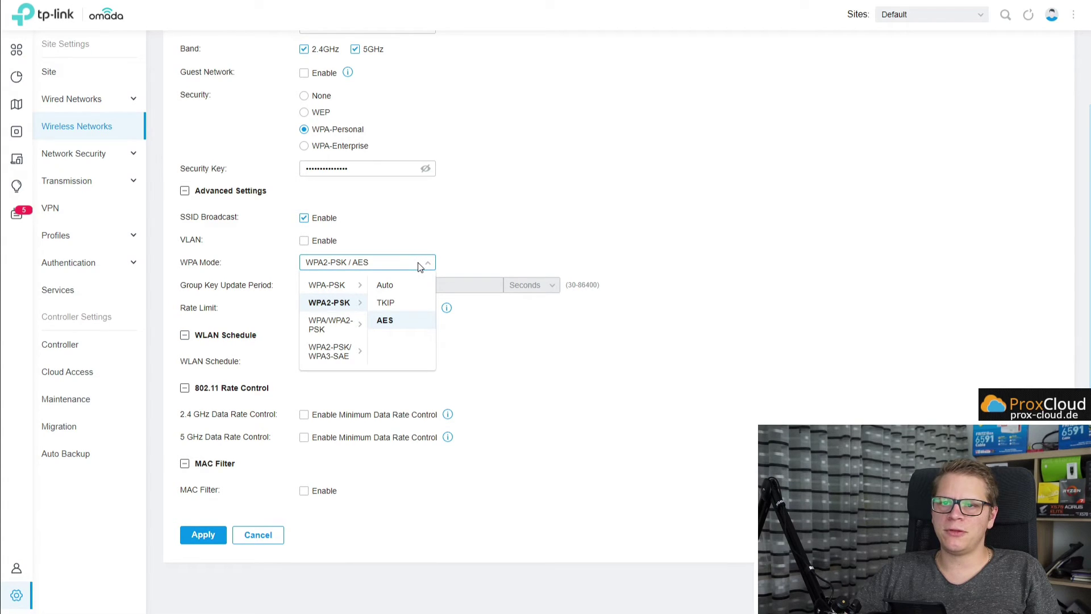
{"action": "left_click", "coordinate": [338, 351]}
{"action": "left_click", "coordinate": [405, 290]}
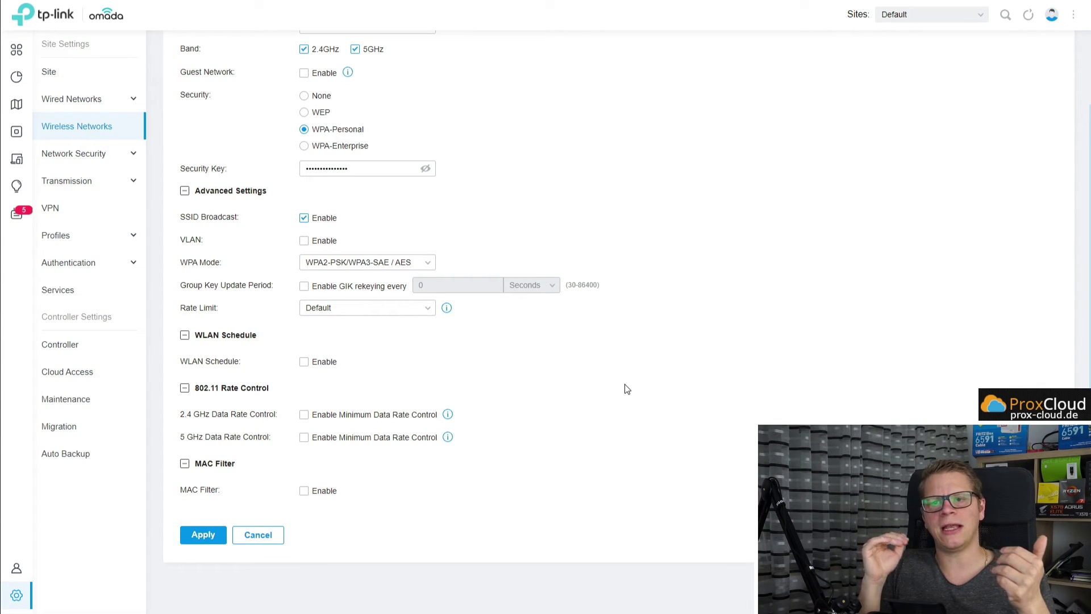
Enable VLAN tagging with VLAN ID 77 and apply the new wireless network.
{"action": "scroll", "coordinate": [626, 387], "scroll_direction": "up", "scroll_amount": 2}
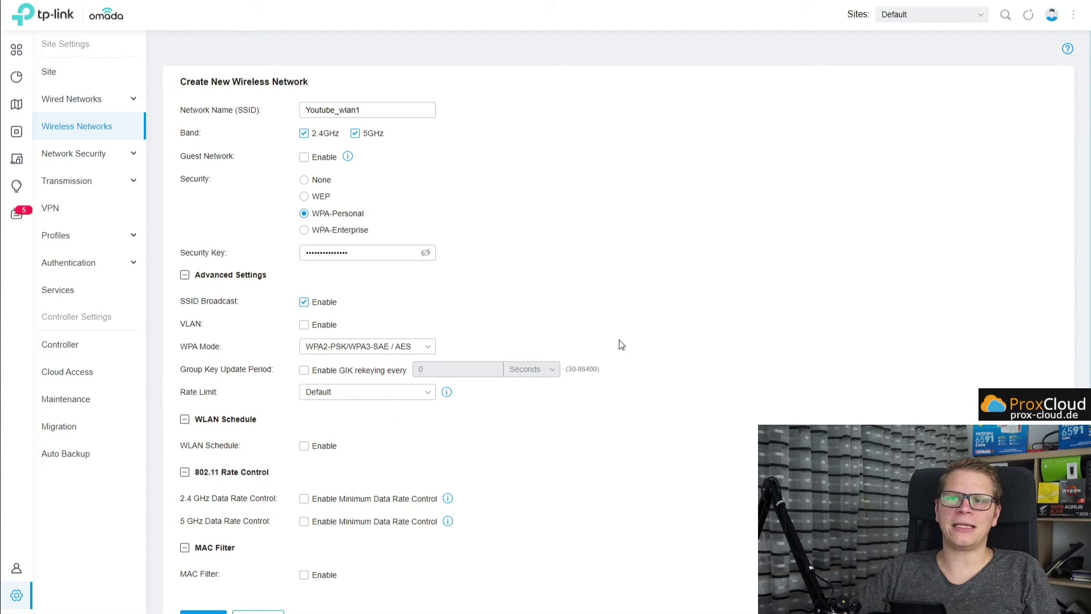
{"action": "left_click", "coordinate": [325, 326]}
{"action": "left_click", "coordinate": [393, 320]}
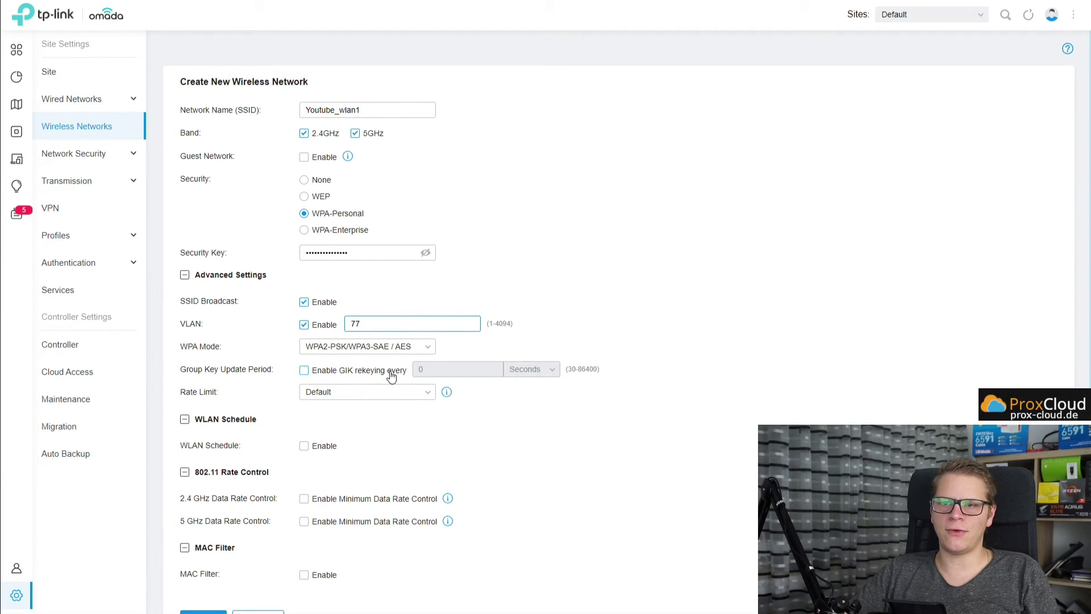
{"action": "scroll", "coordinate": [392, 374], "scroll_direction": "down", "scroll_amount": 2}
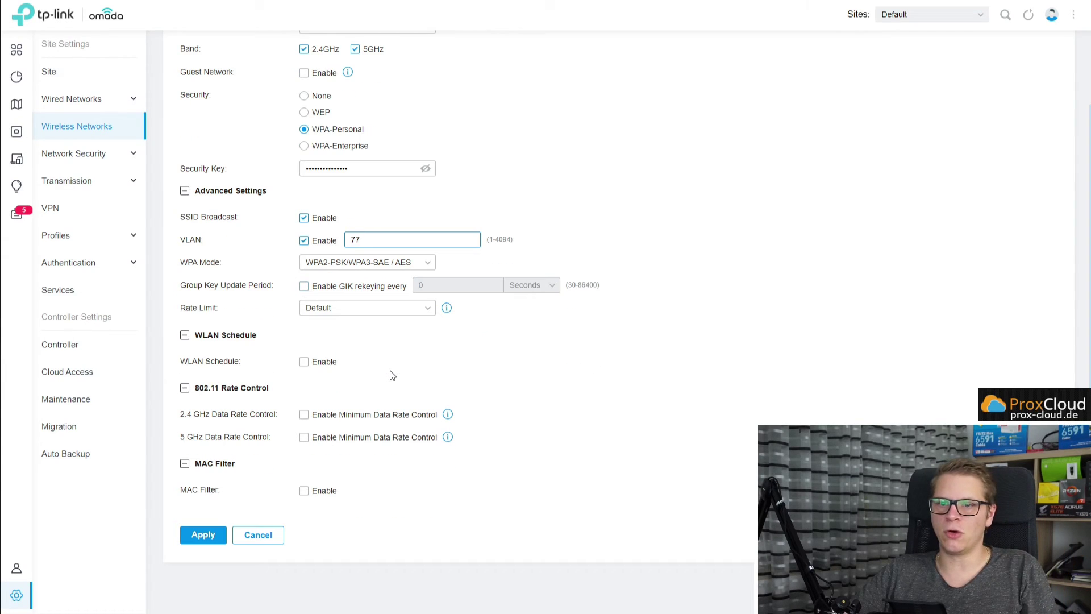
{"action": "left_click", "coordinate": [202, 534]}
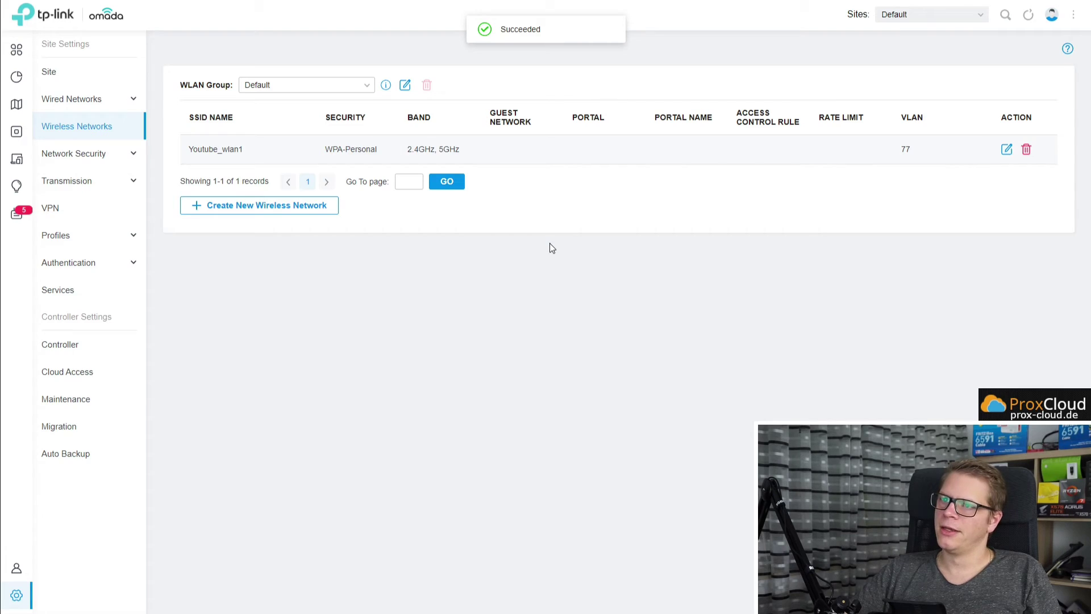
Review the LAN list (LAN on VLAN 1, WLAN1 on VLAN 77), then go to Devices.
{"action": "left_click", "coordinate": [87, 107]}
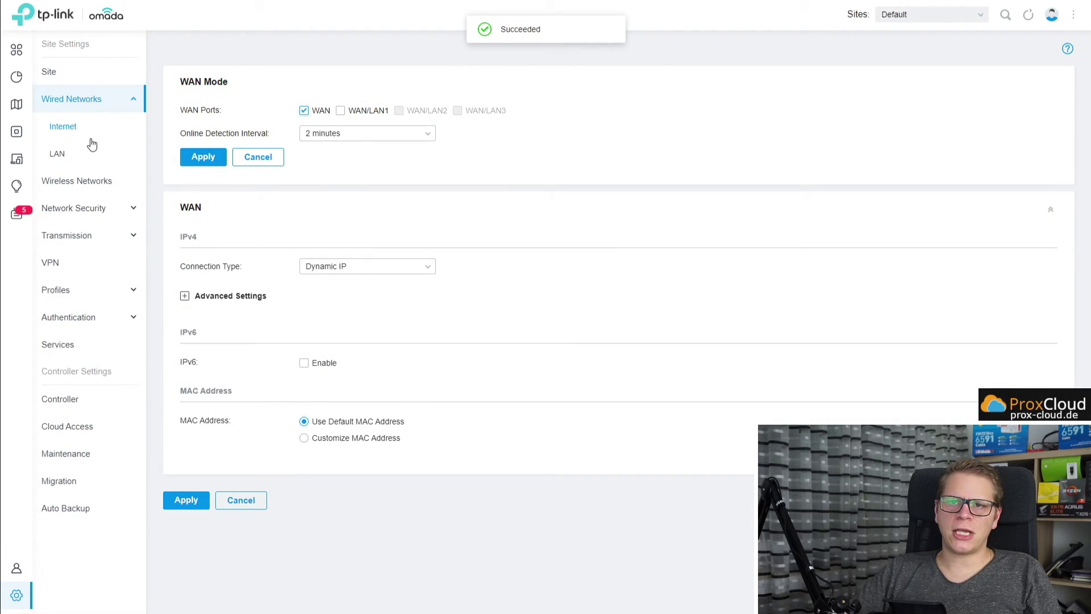
{"action": "left_click", "coordinate": [67, 155]}
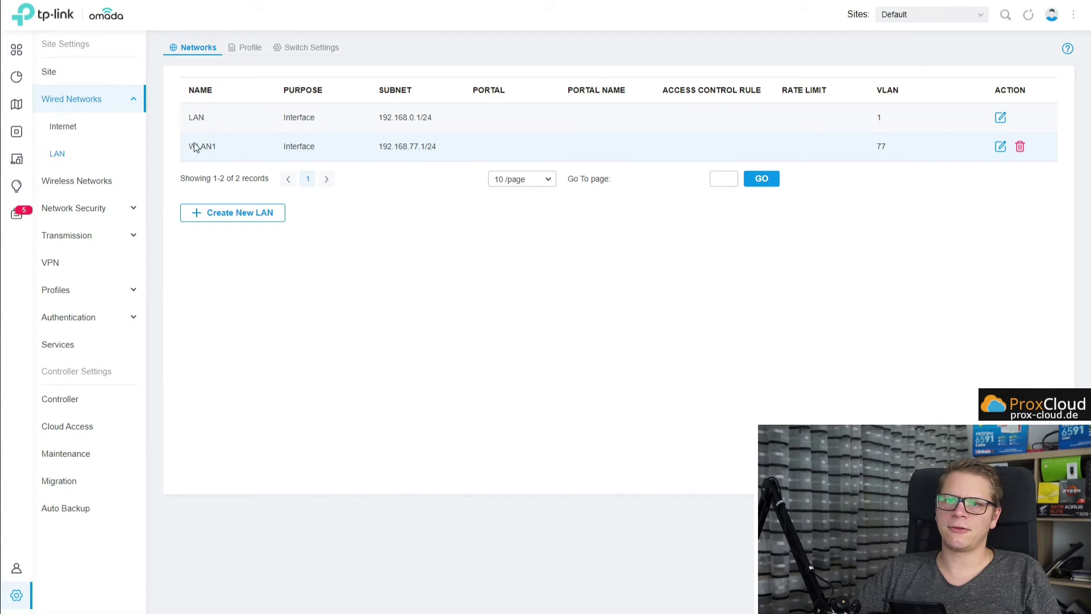
{"action": "left_click", "coordinate": [26, 132]}
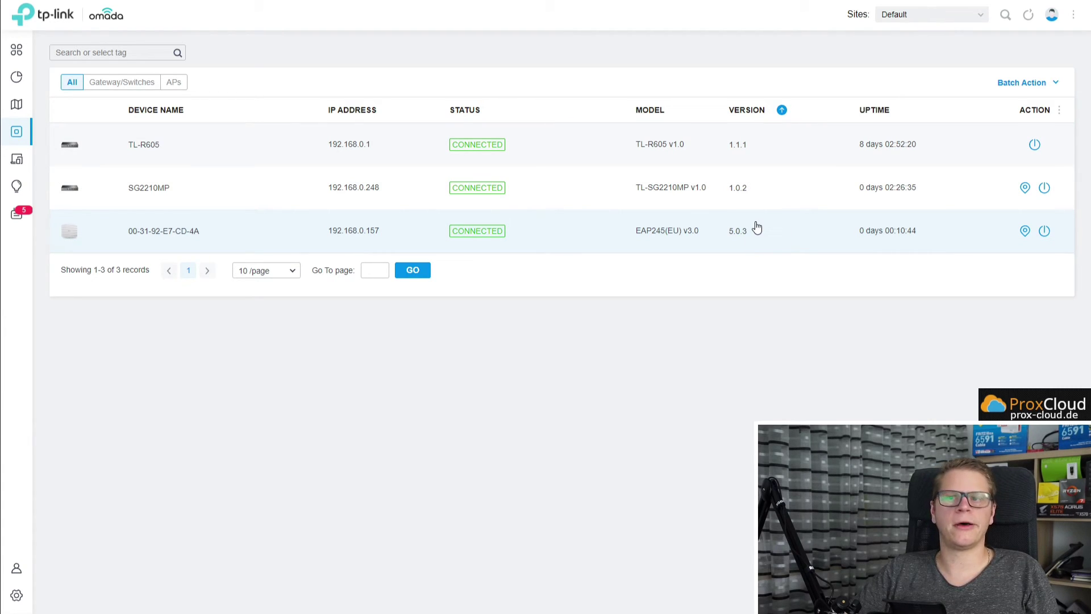
Change the EAP245 access point's name to AP224 in its Config tab and apply.
{"action": "left_click", "coordinate": [170, 234]}
{"action": "left_click_drag", "start_coordinate": [1087, 274], "coordinate": [758, 234]}
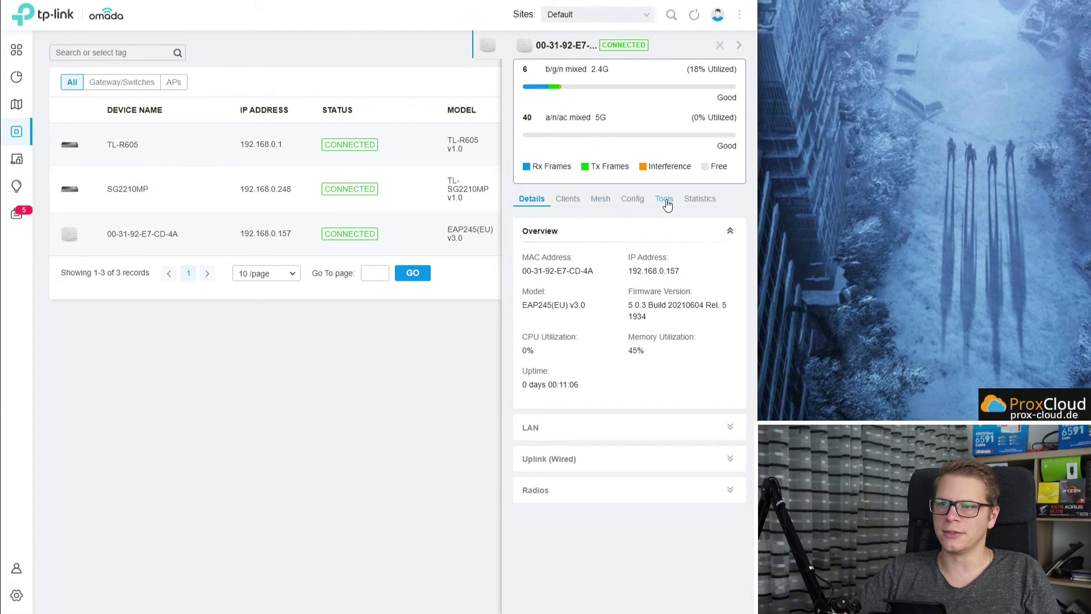
{"action": "left_click", "coordinate": [635, 204]}
{"action": "left_click_drag", "start_coordinate": [611, 272], "coordinate": [471, 270]}
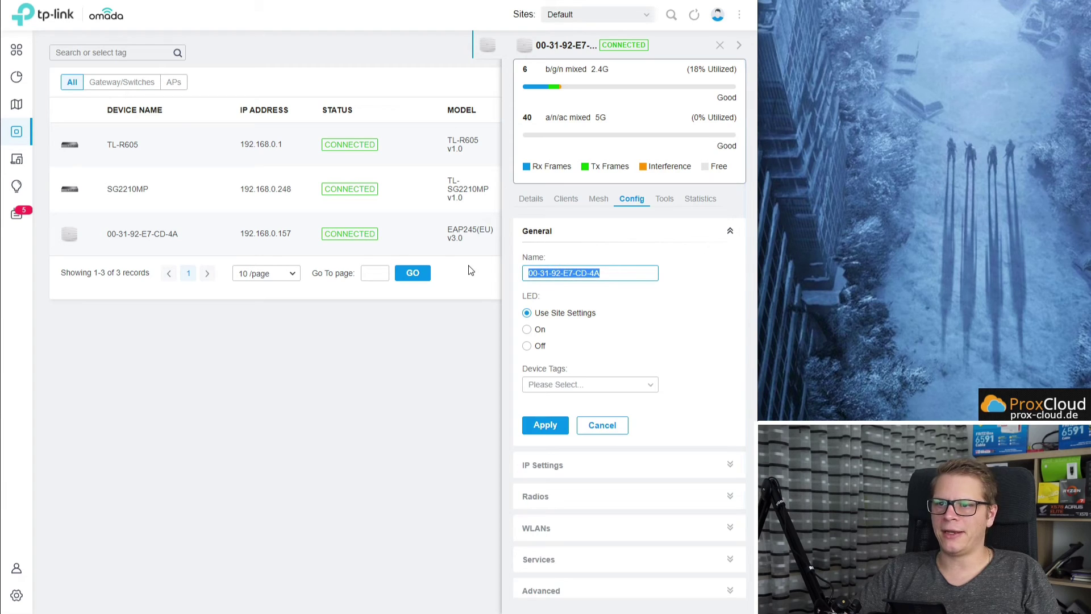
{"action": "type", "text": "AP224"}
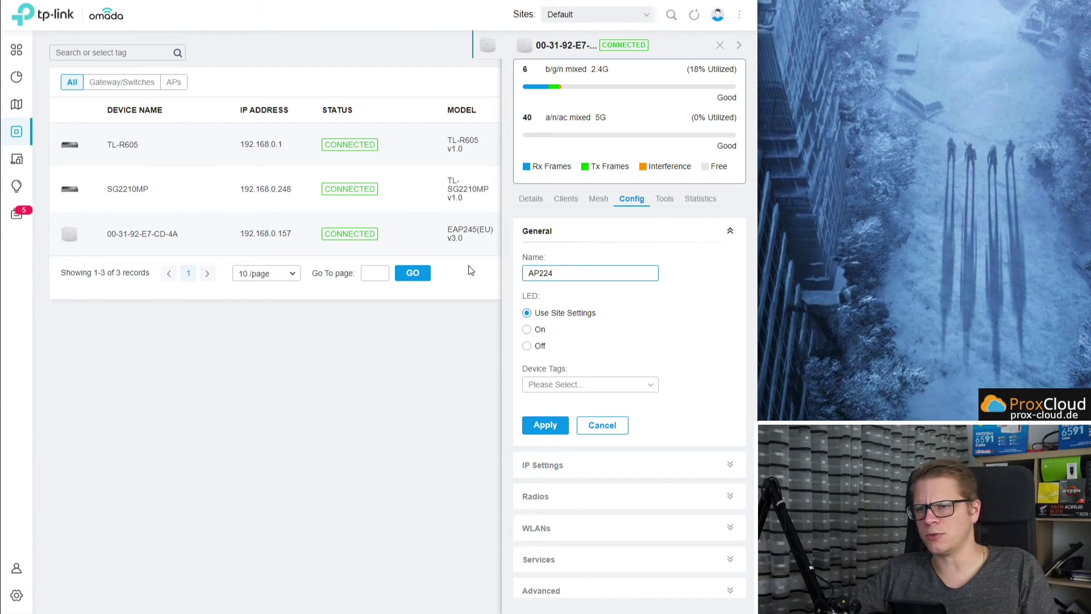
{"action": "left_click", "coordinate": [542, 426]}
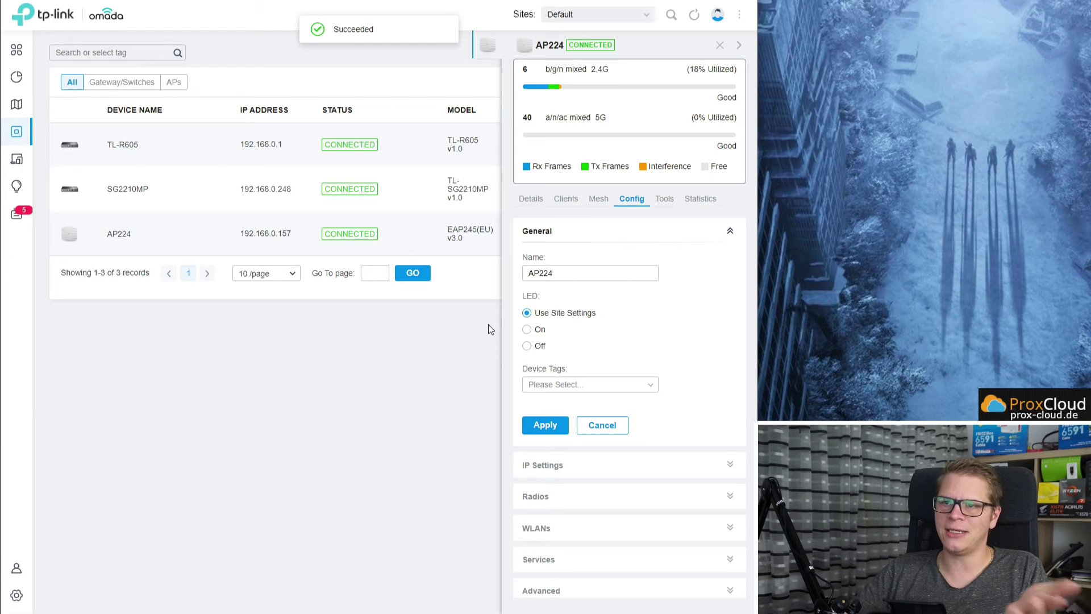
{"action": "left_click", "coordinate": [598, 205]}
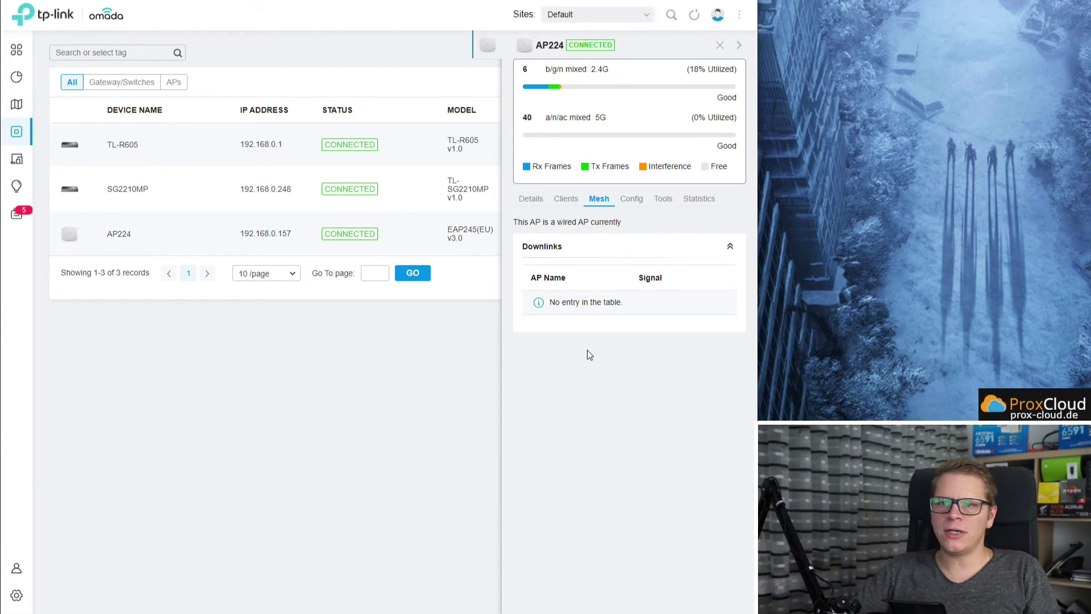
Check AP224's Clients and Tools tabs, then list its WLANs showing Youtube_wlan1 on both bands.
{"action": "left_click_drag", "start_coordinate": [759, 344], "coordinate": [984, 344]}
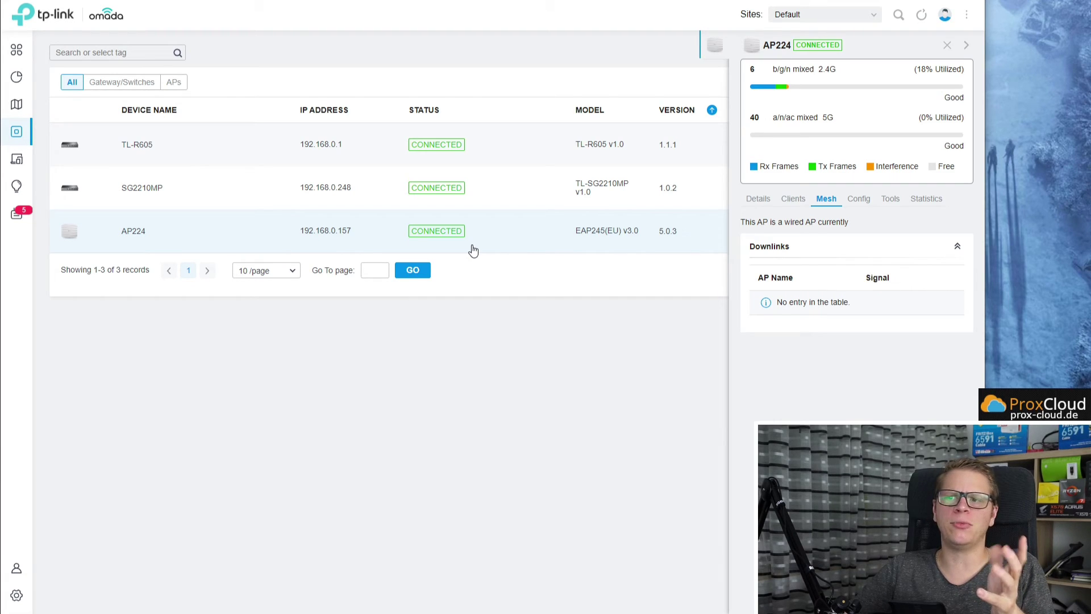
{"action": "left_click_drag", "start_coordinate": [985, 306], "coordinate": [762, 288]}
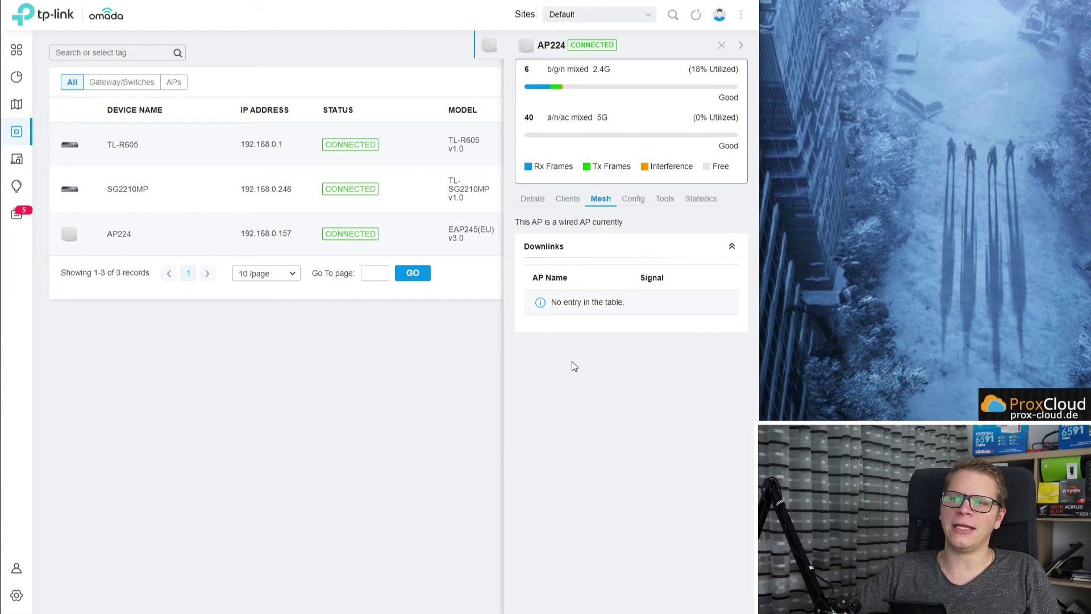
{"action": "left_click", "coordinate": [570, 200]}
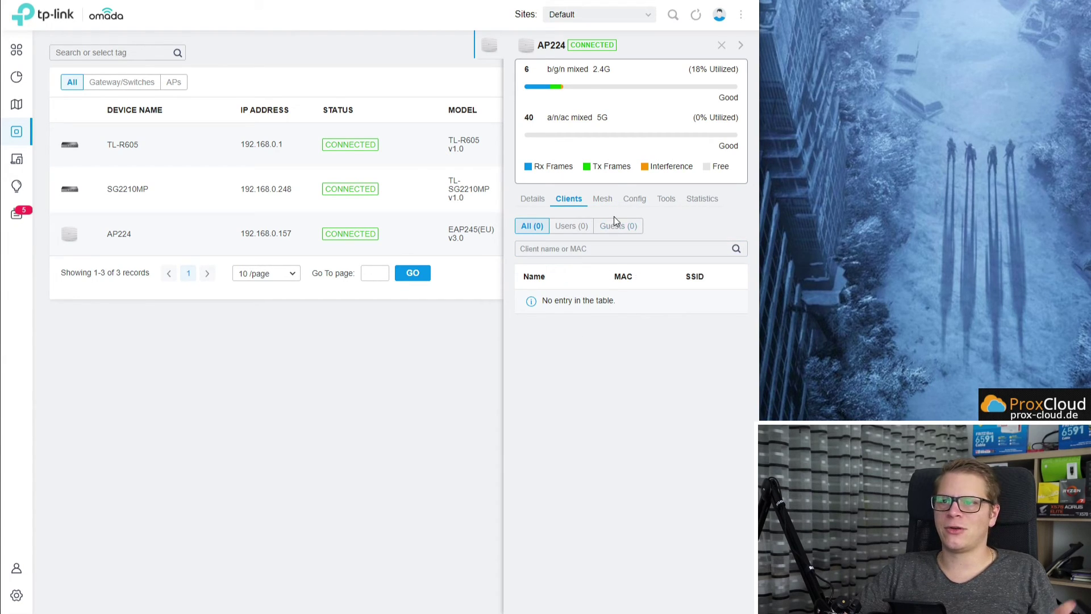
{"action": "left_click", "coordinate": [665, 198]}
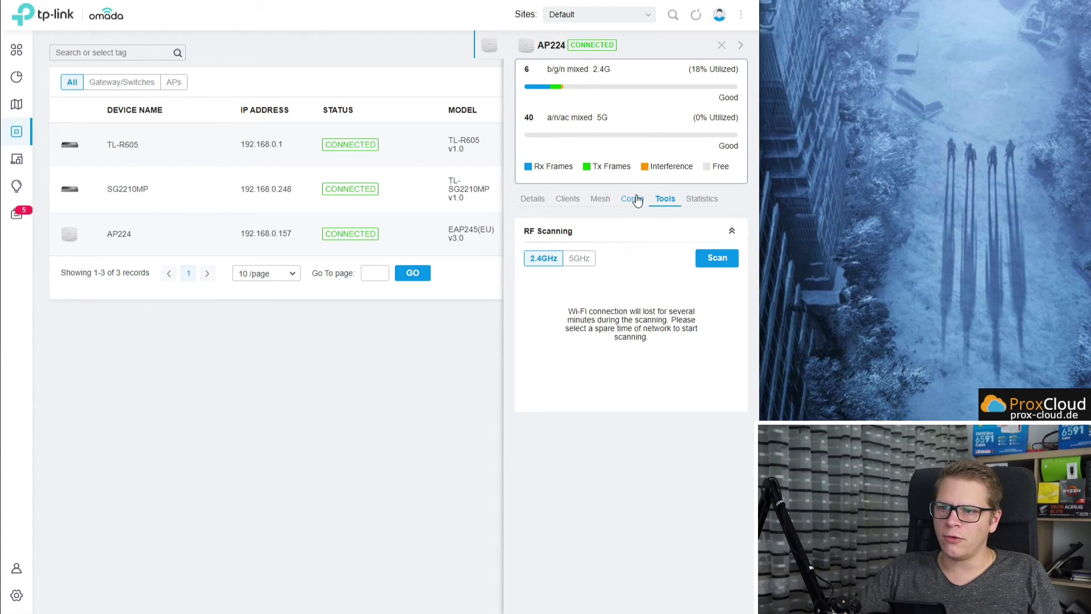
{"action": "left_click", "coordinate": [637, 200]}
{"action": "left_click", "coordinate": [564, 238]}
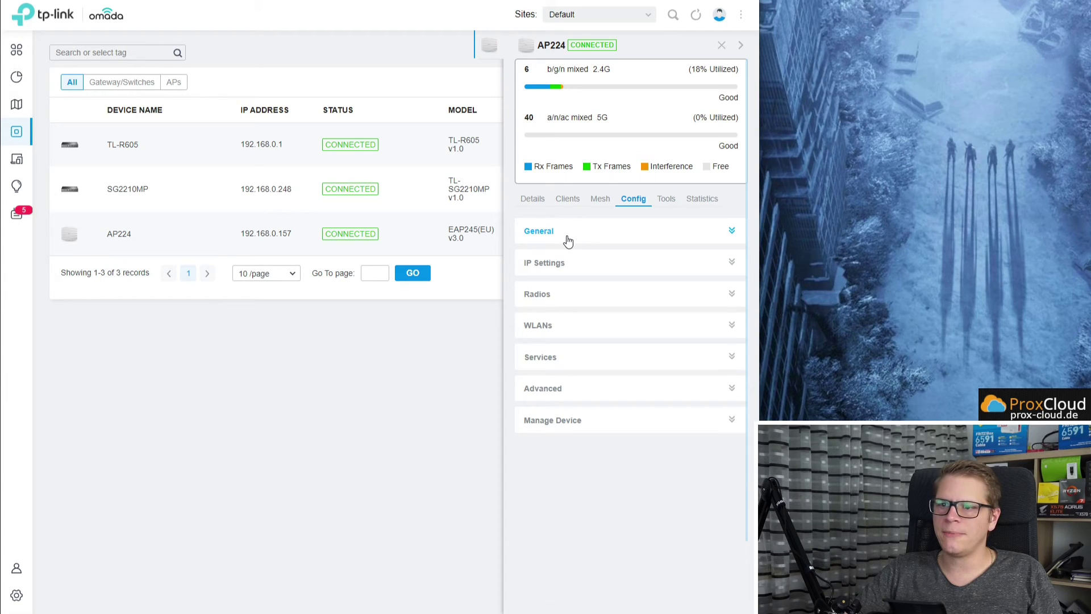
{"action": "left_click", "coordinate": [559, 327]}
{"action": "scroll", "coordinate": [589, 319], "scroll_direction": "down", "scroll_amount": 1}
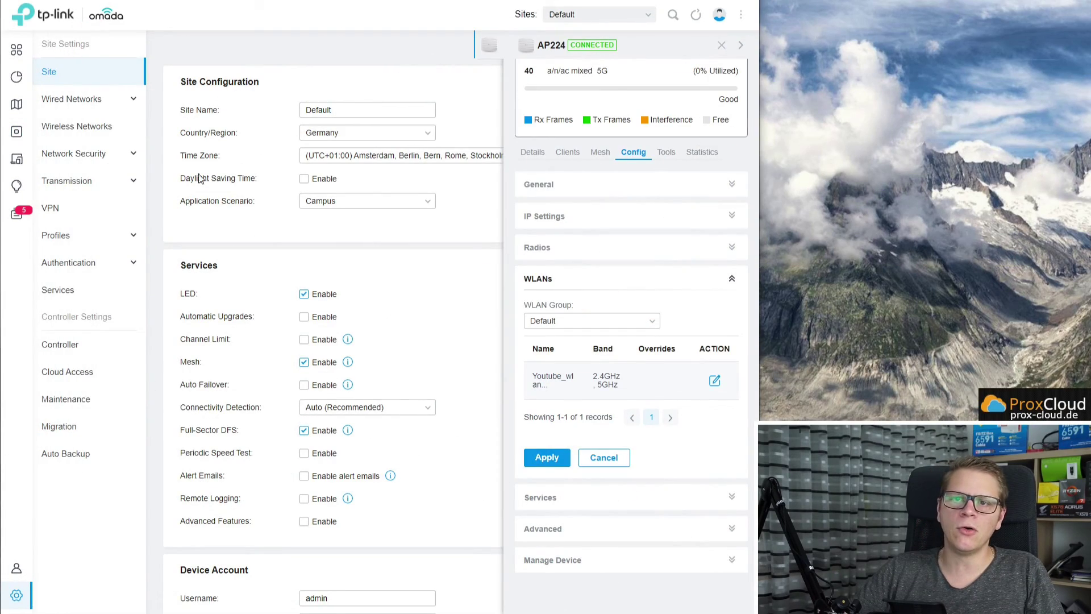
Open Youtube_wlan1's edit form, reveal its security key, then view the two wired clients.
{"action": "left_click", "coordinate": [104, 123]}
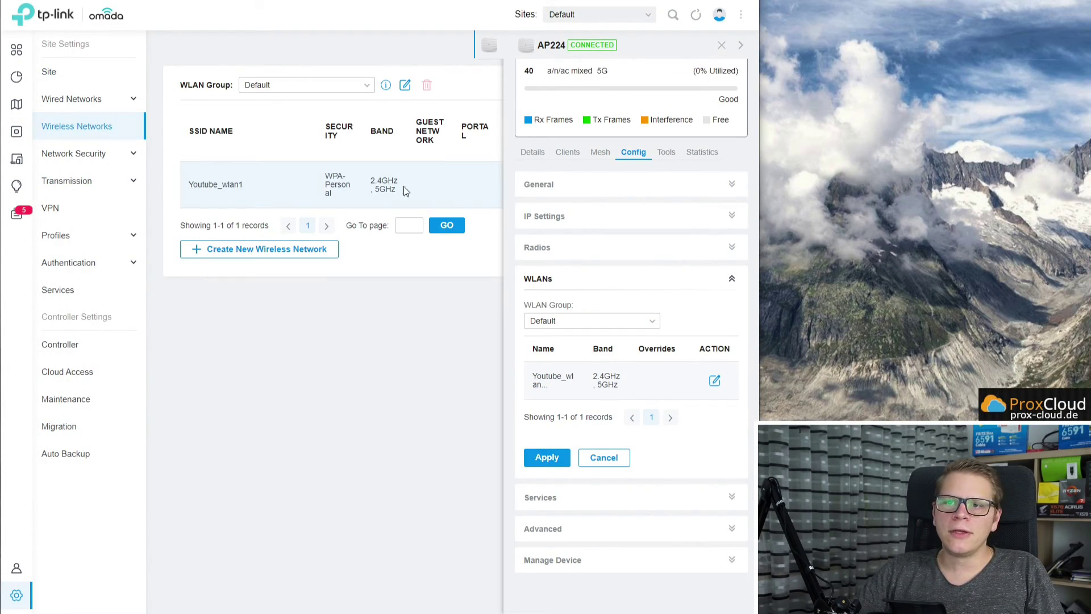
{"action": "left_click_drag", "start_coordinate": [765, 195], "coordinate": [1088, 196]}
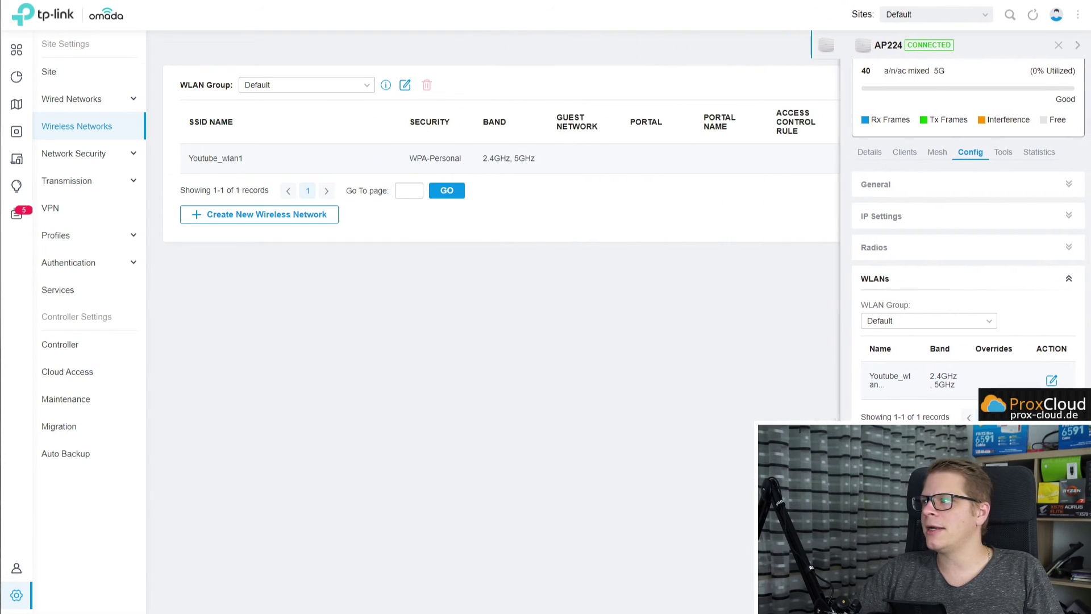
{"action": "left_click", "coordinate": [1065, 45]}
{"action": "left_click", "coordinate": [1015, 149]}
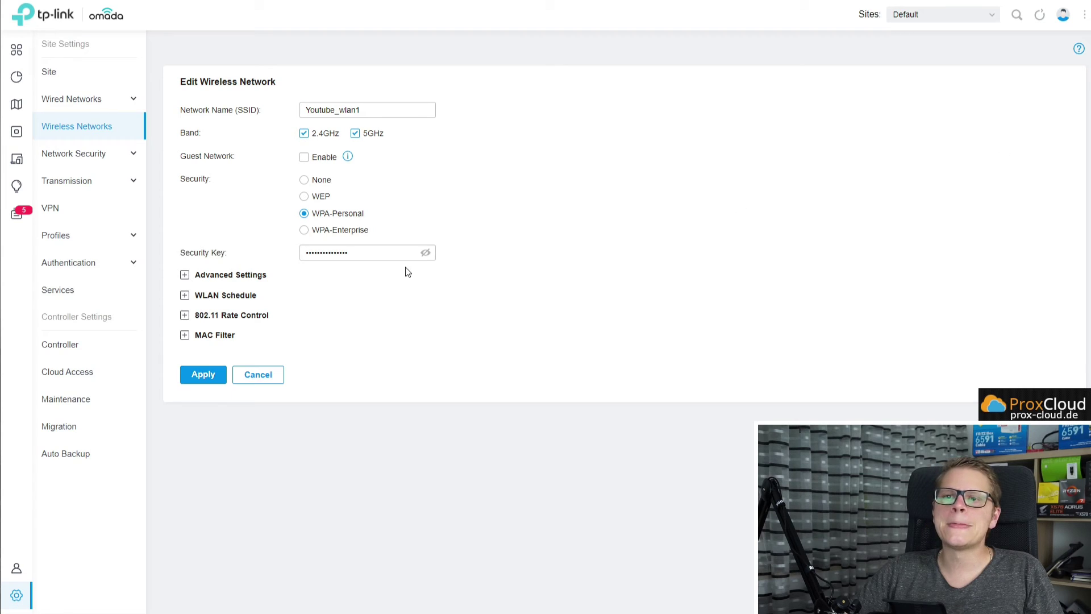
{"action": "left_click", "coordinate": [426, 254]}
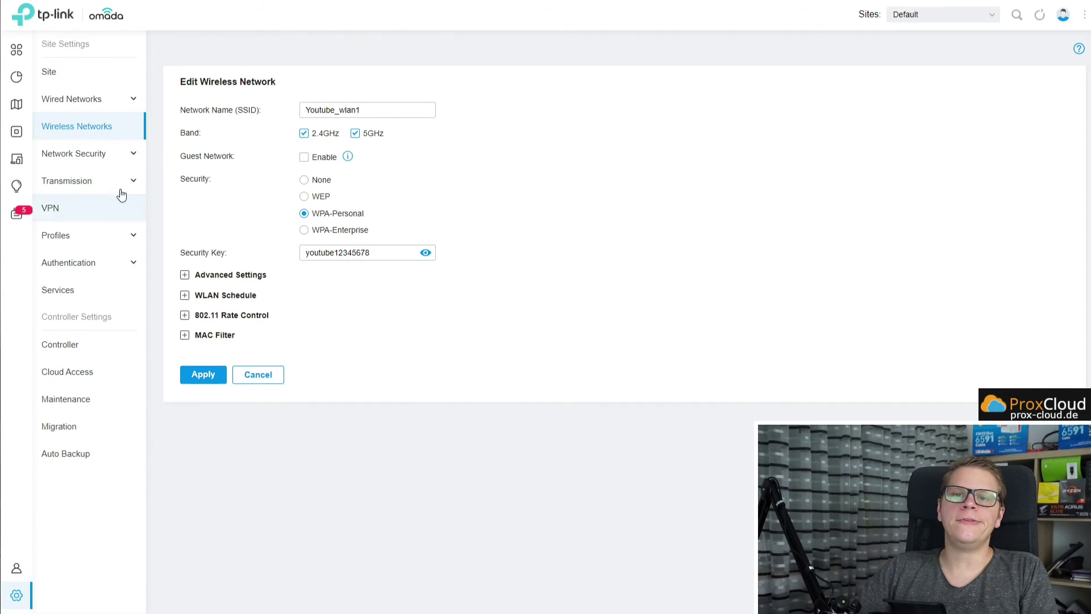
{"action": "left_click", "coordinate": [40, 165]}
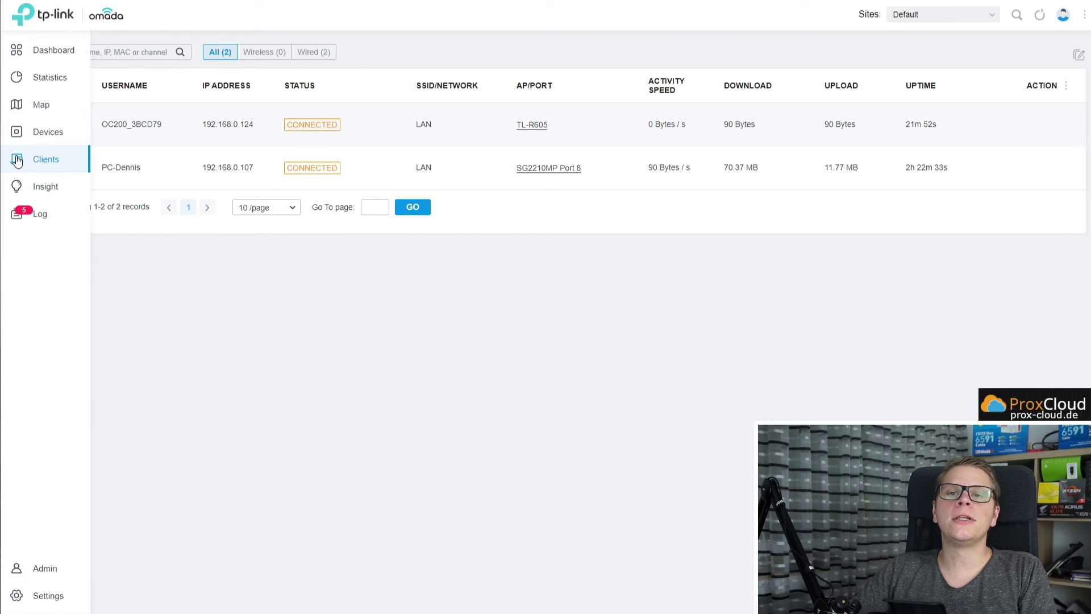
Alternate between Devices and Clients until the iPhone appears on Youtube_wlan1 at 192.168.77.23.
{"action": "left_click", "coordinate": [18, 130]}
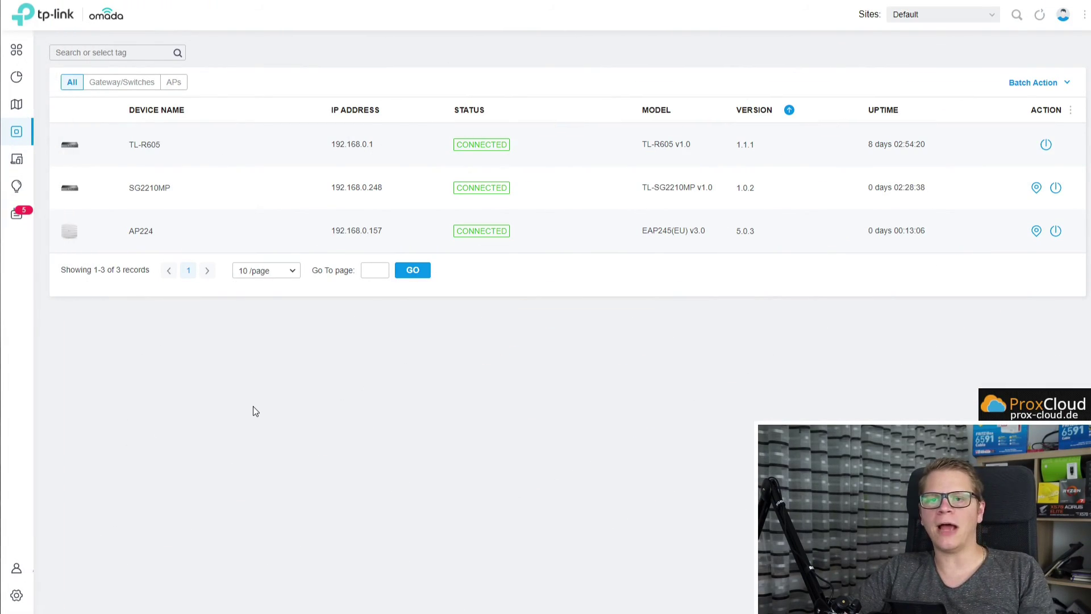
{"action": "left_click", "coordinate": [34, 160]}
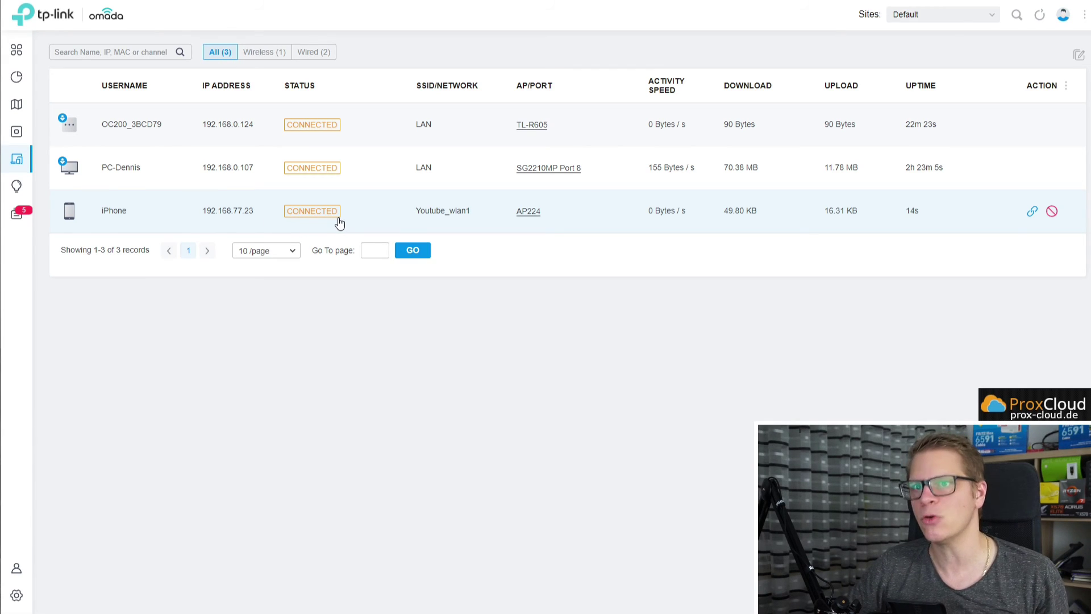
{"action": "left_click", "coordinate": [17, 132]}
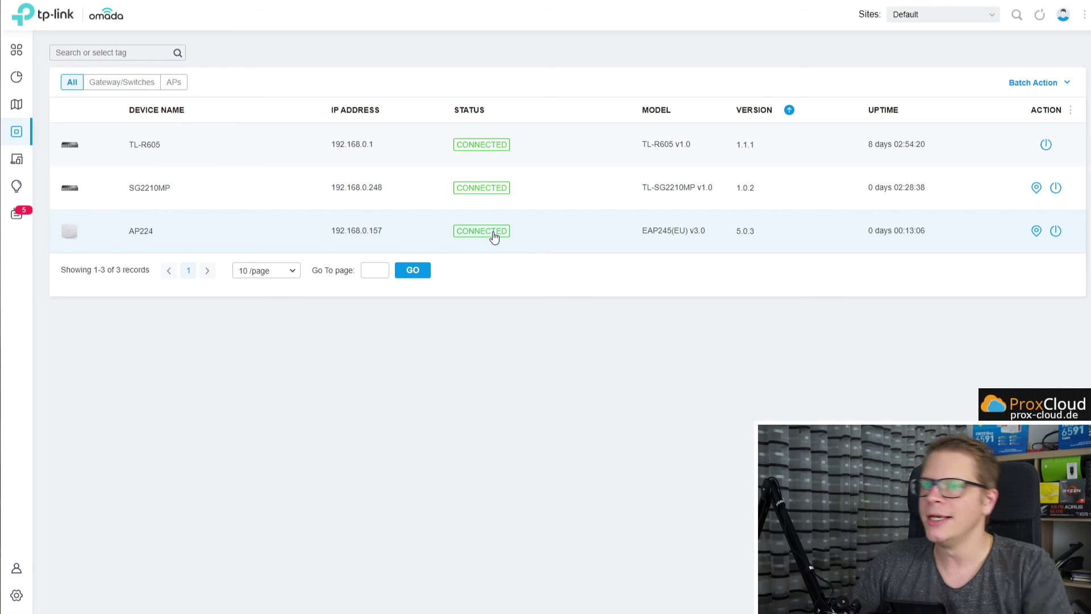
{"action": "left_click", "coordinate": [15, 162]}
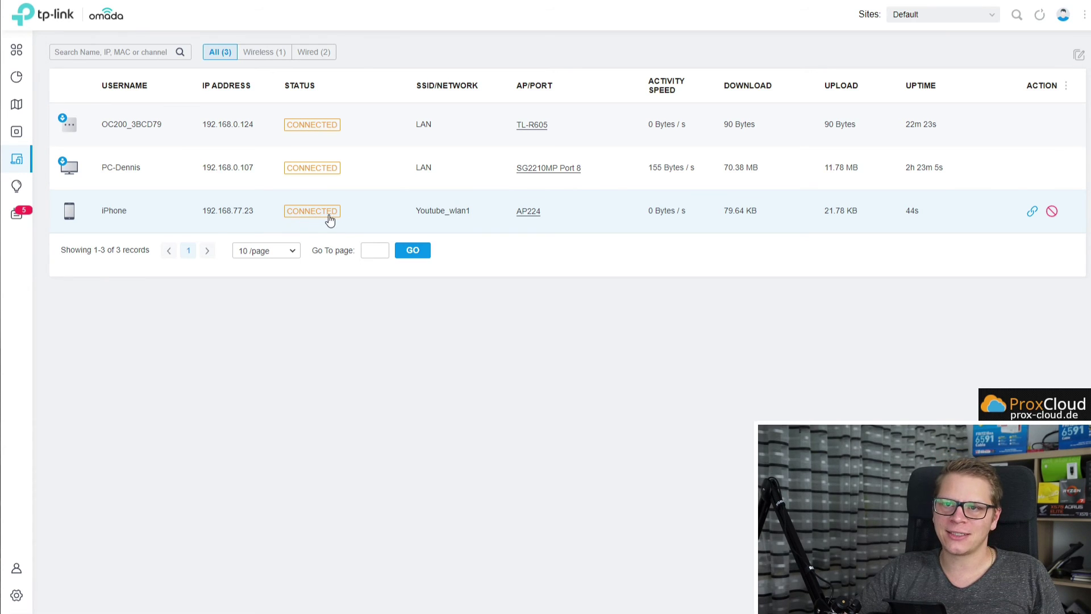